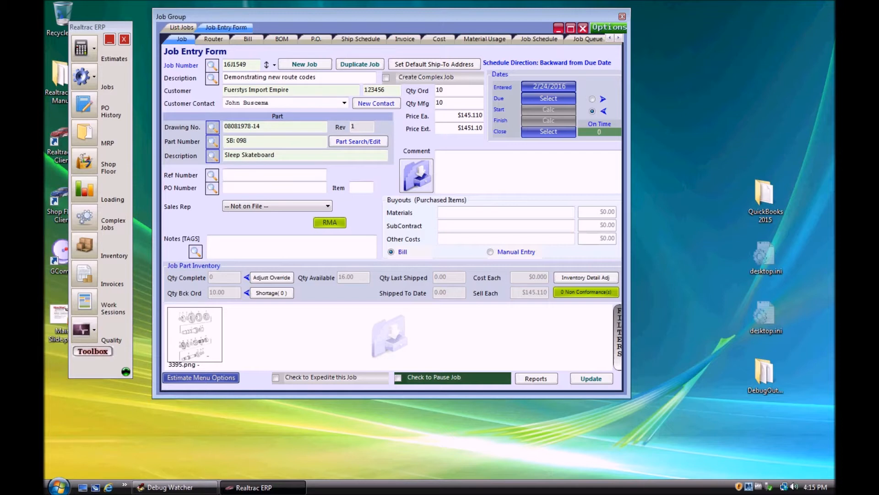
Step: Add operation 40 to the job's router with route code Outside_Service and the description "Send out for the high gloss finish"
{"action": "left_click", "coordinate": [214, 39]}
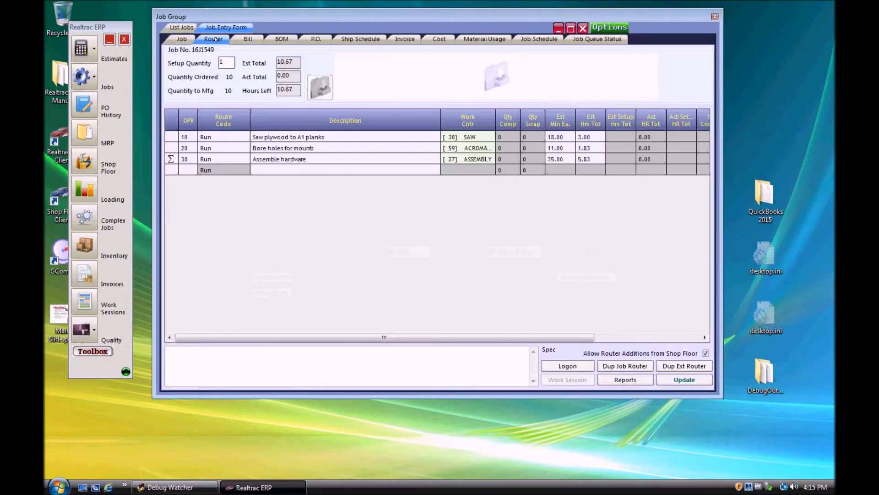
{"action": "left_click", "coordinate": [183, 170]}
{"action": "type", "text": "40"}
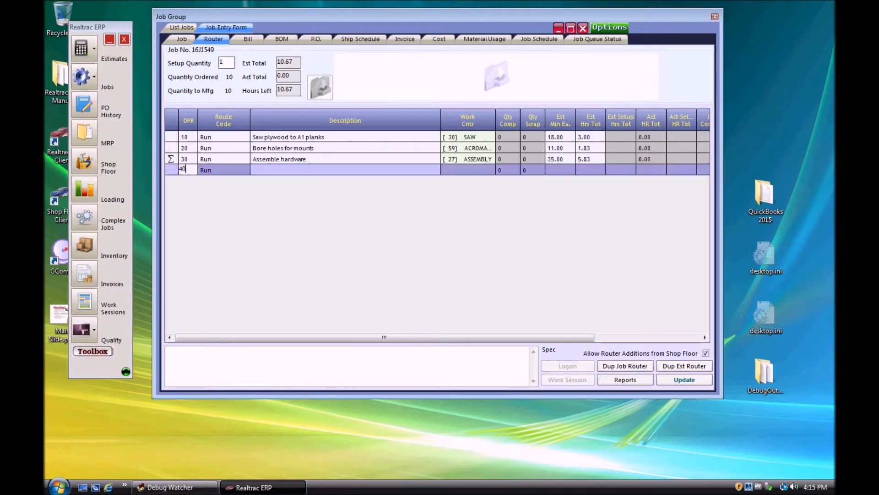
{"action": "key", "text": "Tab"}
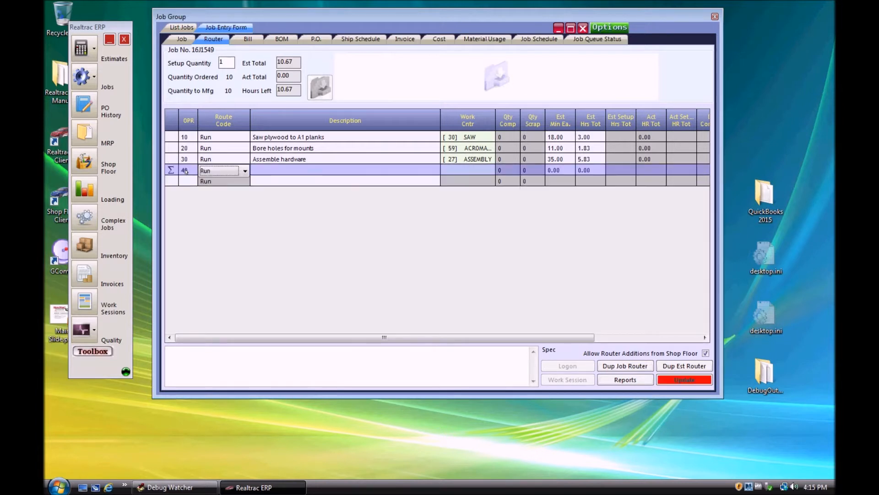
{"action": "left_click", "coordinate": [243, 171]}
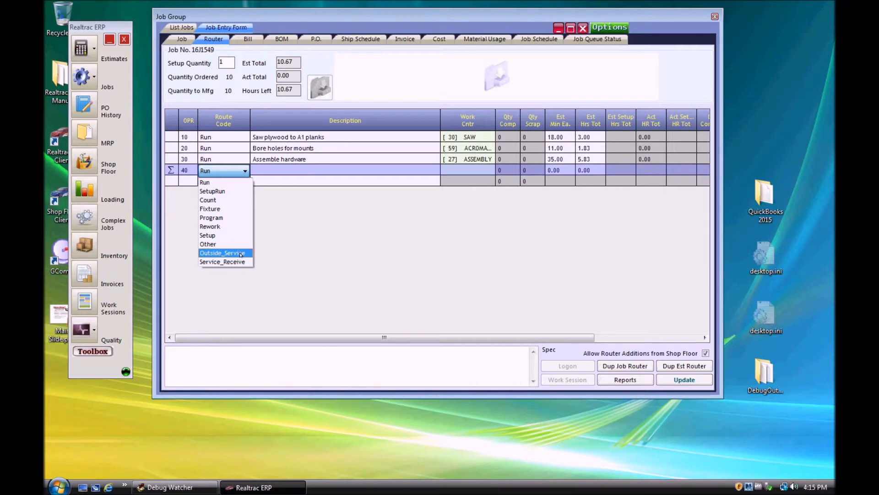
{"action": "left_click", "coordinate": [241, 254]}
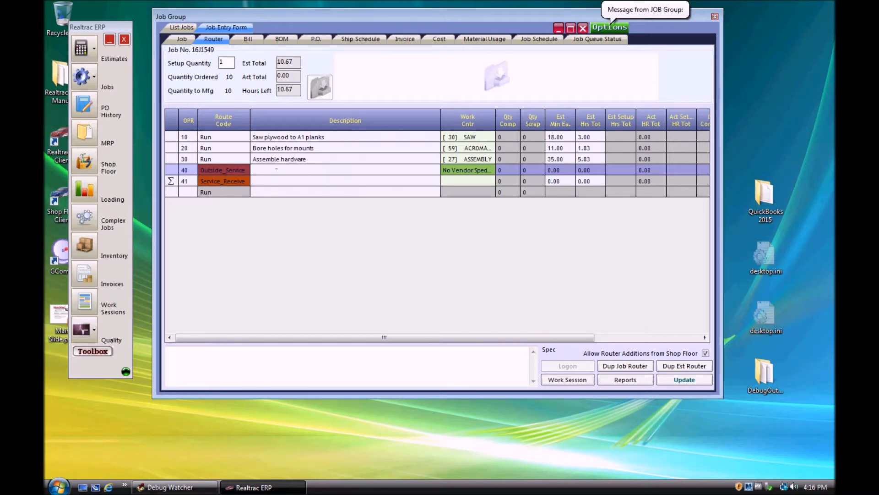
{"action": "type", "text": "Send out for the high gloss finish"}
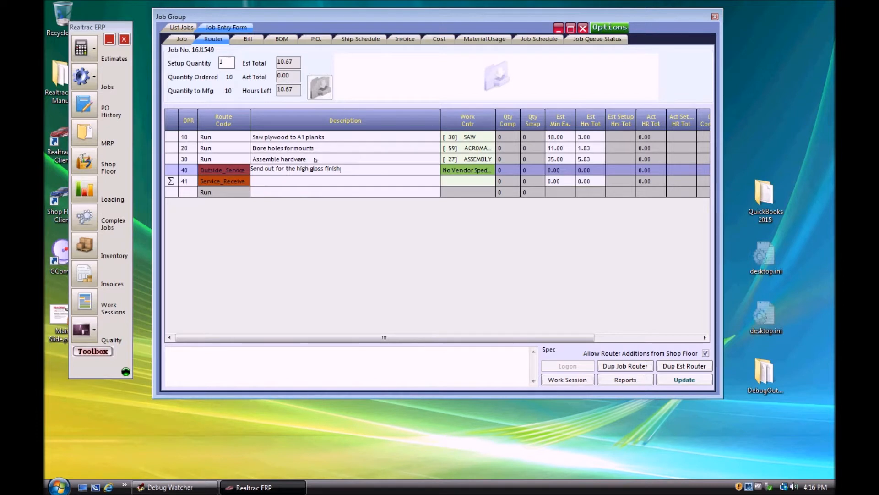
Step: Assign Sweet Painting Company as the vendor for operation 40, without adding the item to a purchase order
{"action": "left_click", "coordinate": [454, 170]}
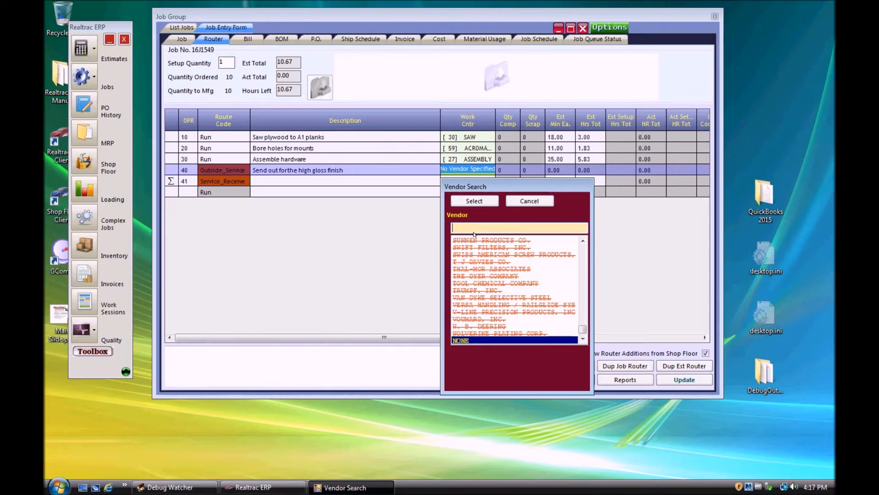
{"action": "type", "text": "sw"}
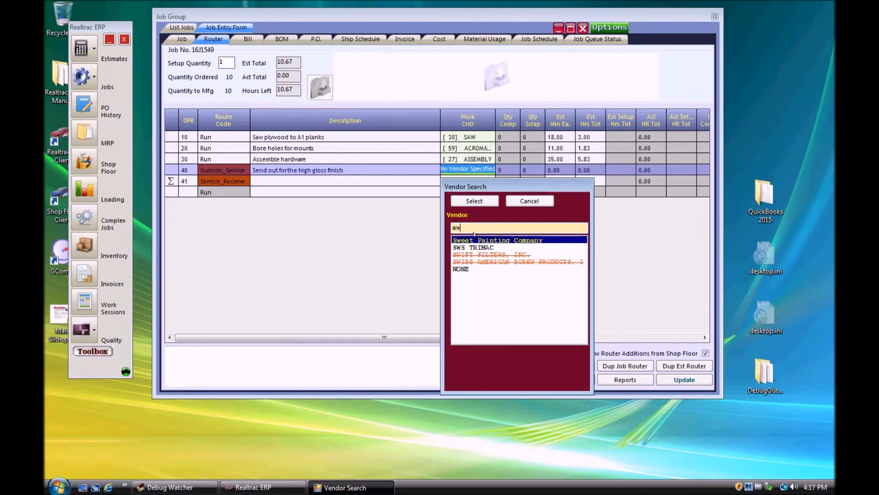
{"action": "type", "text": "e"}
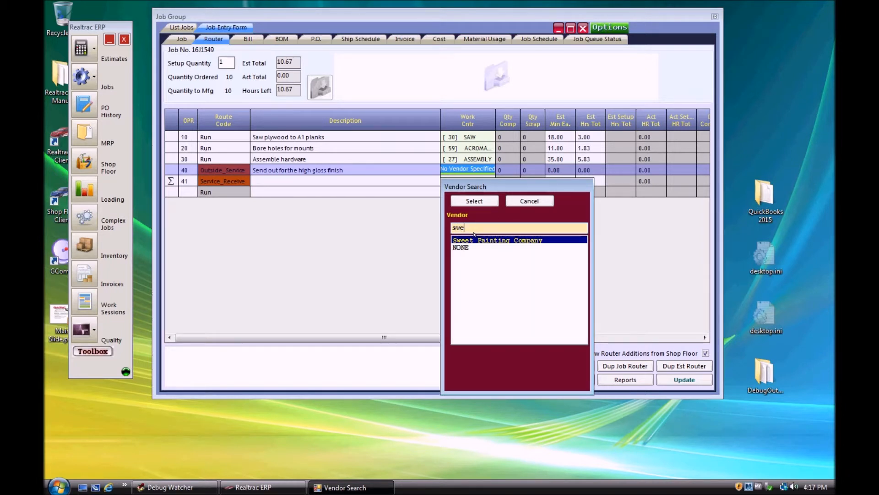
{"action": "double_click", "coordinate": [525, 242]}
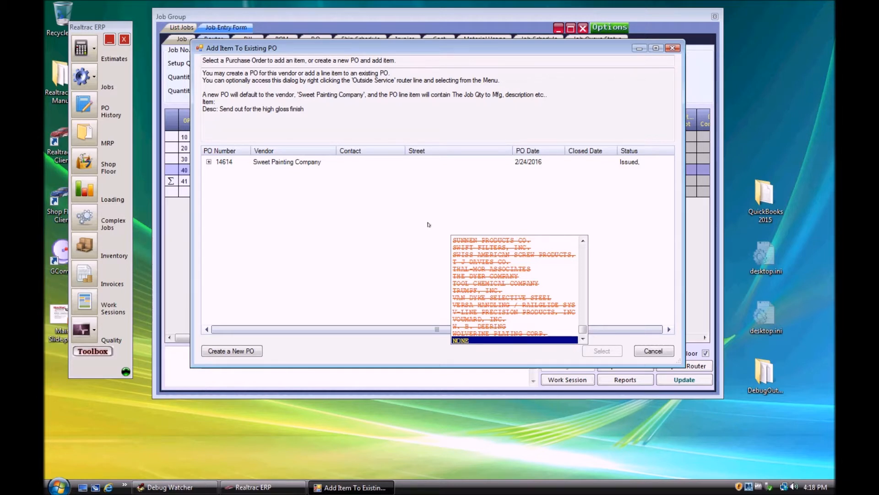
{"action": "left_click", "coordinate": [653, 350]}
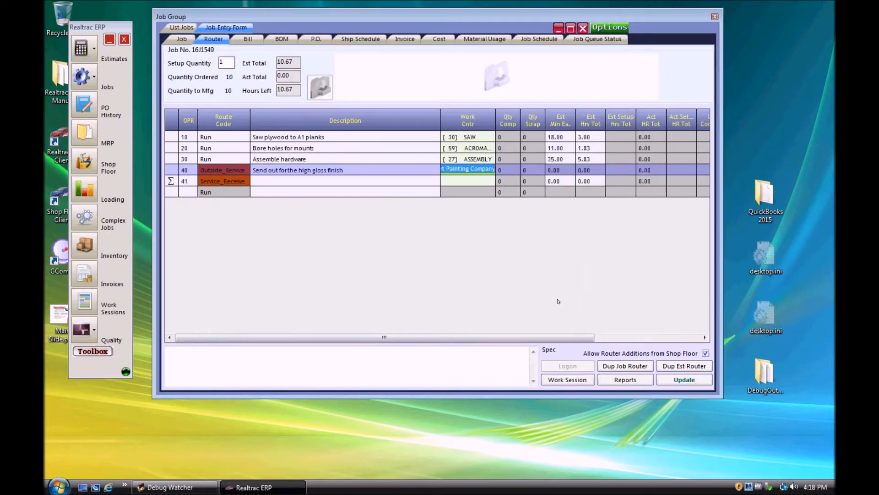
{"action": "left_click", "coordinate": [569, 171]}
{"action": "left_click", "coordinate": [590, 171]}
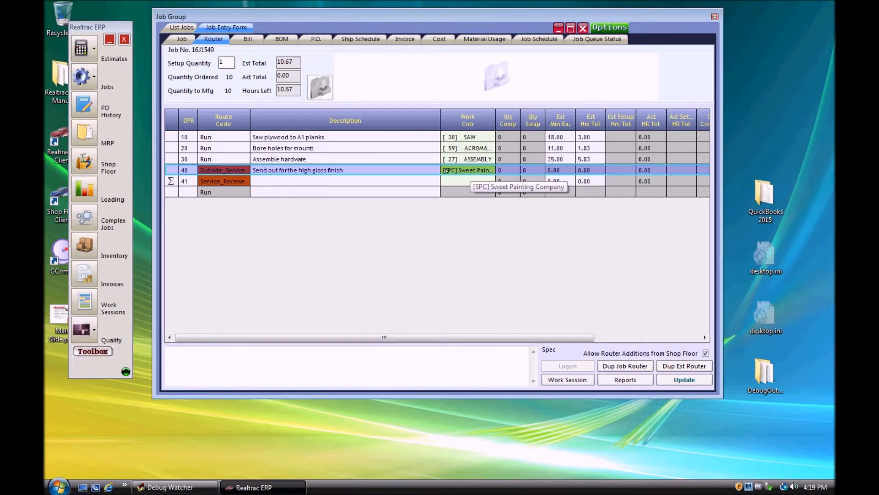
Step: Describe the Service_Receive operation 41 as "Please check for dents and flakes in finish"
{"action": "left_click", "coordinate": [270, 182]}
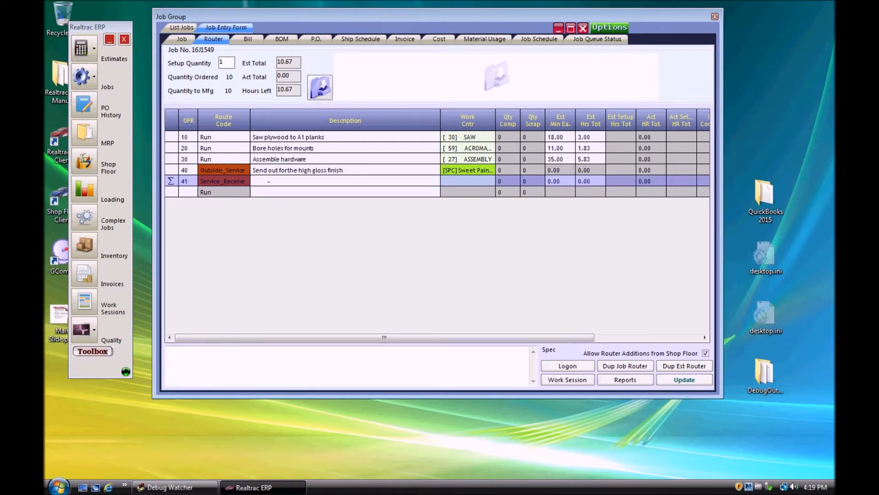
{"action": "type", "text": "Please check for dents and flakes "}
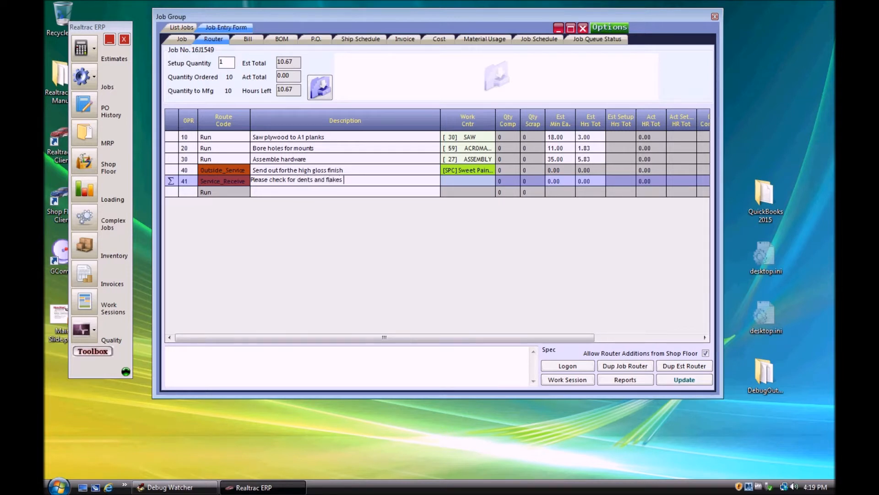
{"action": "type", "text": "in finish"}
Step: Assign work center 129 RECEIVING to operation 41 and set its estimated total hours to 1
{"action": "key", "text": "Tab"}
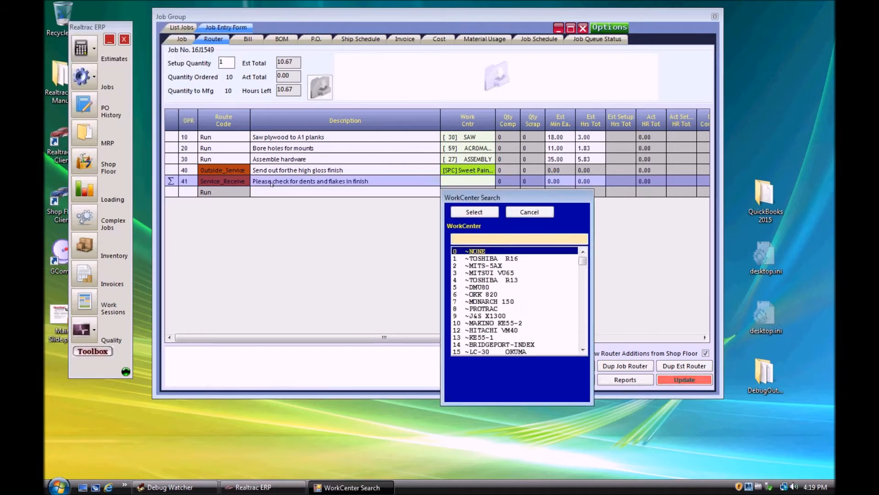
{"action": "type", "text": "rec"}
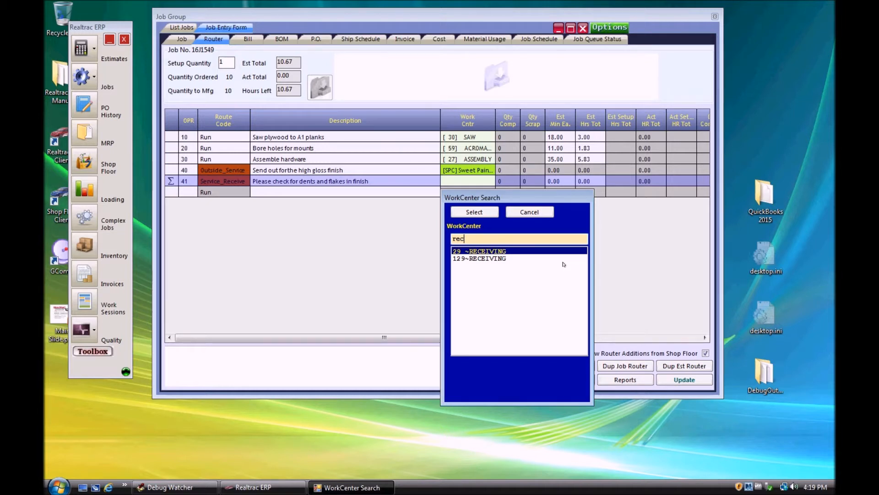
{"action": "key", "text": "Down"}
{"action": "key", "text": "Return"}
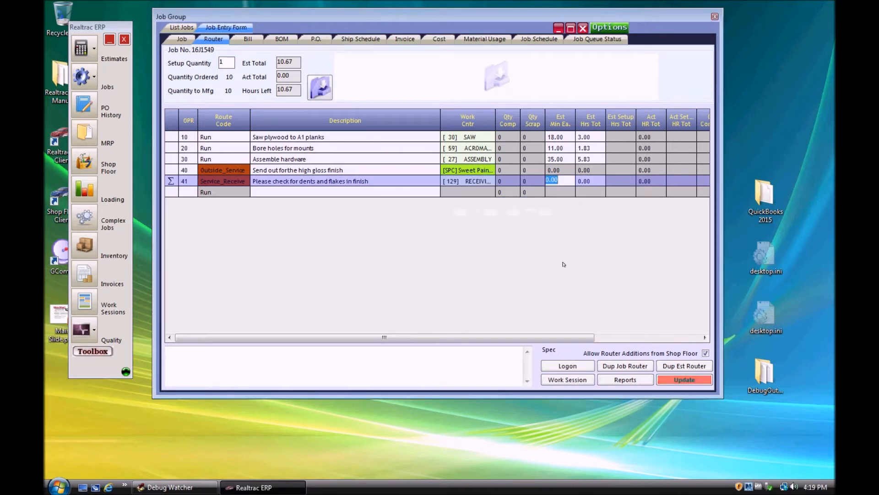
{"action": "key", "text": "Tab"}
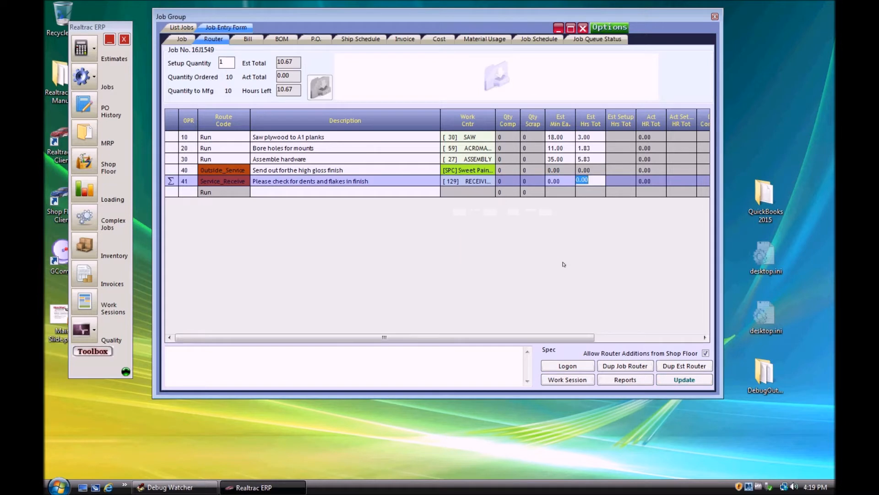
{"action": "type", "text": "1"}
{"action": "key", "text": "Tab"}
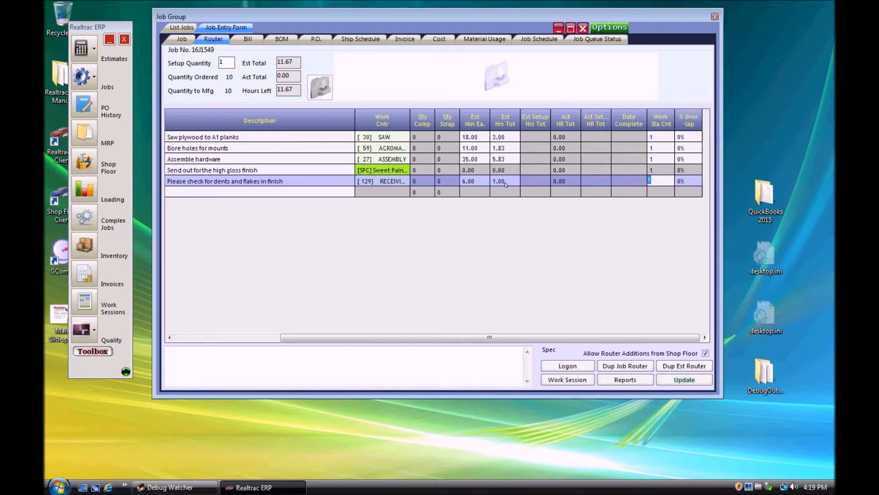
{"action": "left_click", "coordinate": [269, 337]}
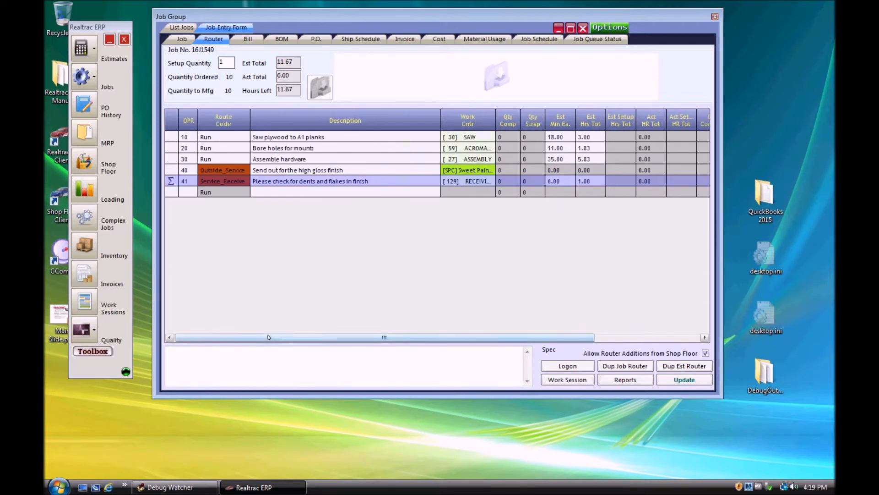
Step: Add operation 50 to the router with route code Run and the description "Add the wheels"
{"action": "left_click", "coordinate": [183, 192]}
{"action": "type", "text": "50"}
{"action": "key", "text": "Tab"}
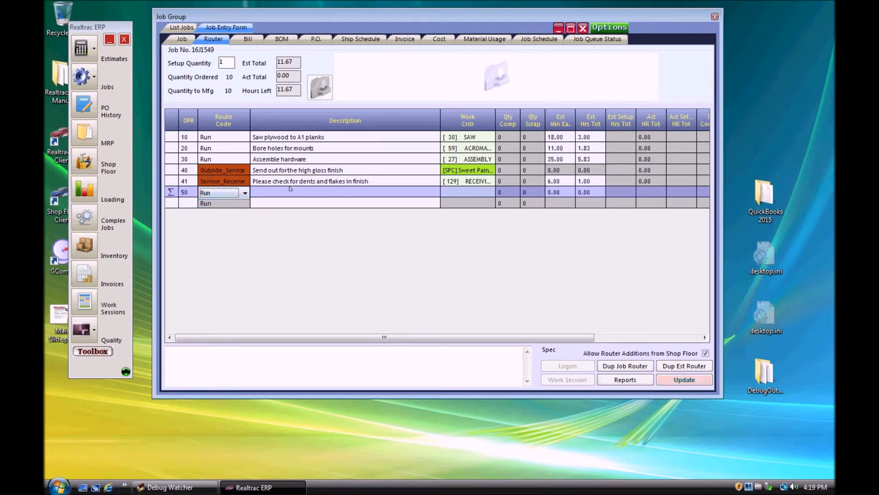
{"action": "left_click", "coordinate": [288, 190]}
{"action": "type", "text": "Add the wheels"}
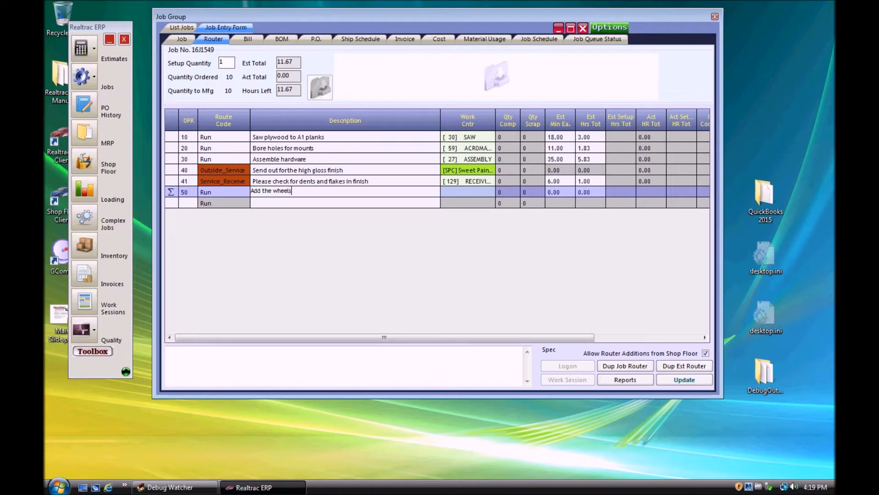
Step: Assign work center 127 ASSEMBLY to operation 50 and set its estimated minutes each to 7
{"action": "key", "text": "Tab"}
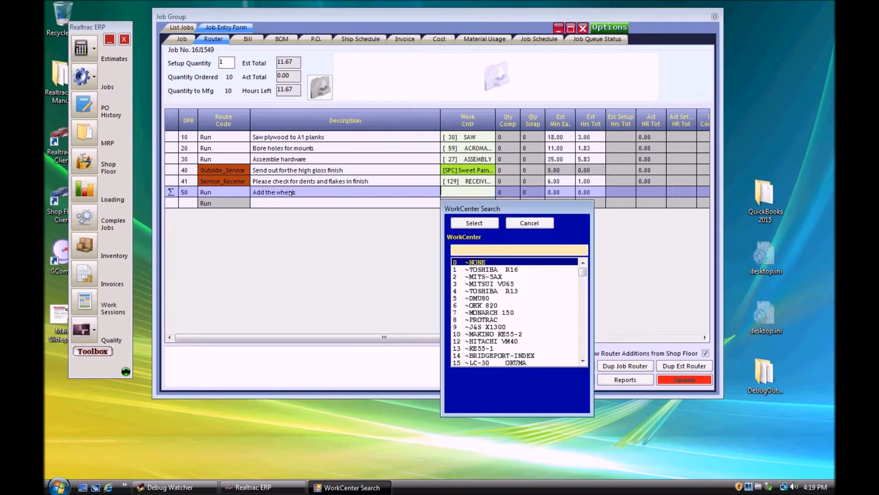
{"action": "type", "text": "ass"}
{"action": "key", "text": "Down"}
{"action": "key", "text": "Return"}
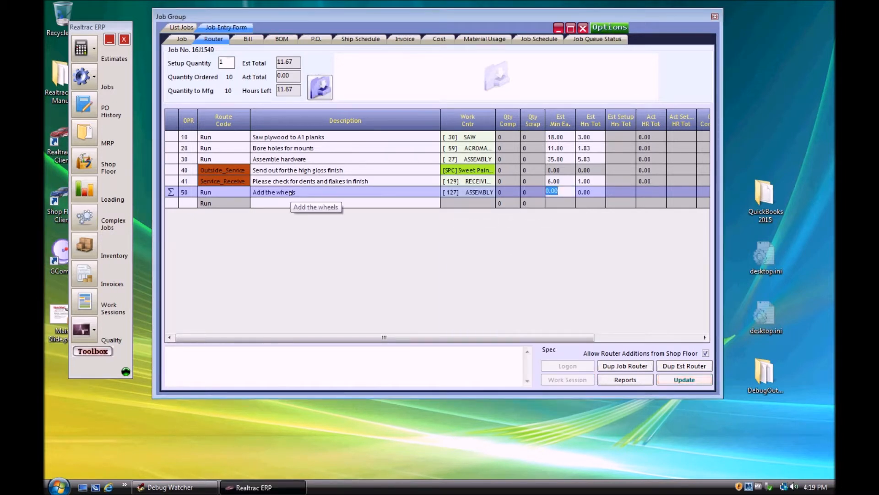
{"action": "type", "text": "7"}
{"action": "key", "text": "Tab"}
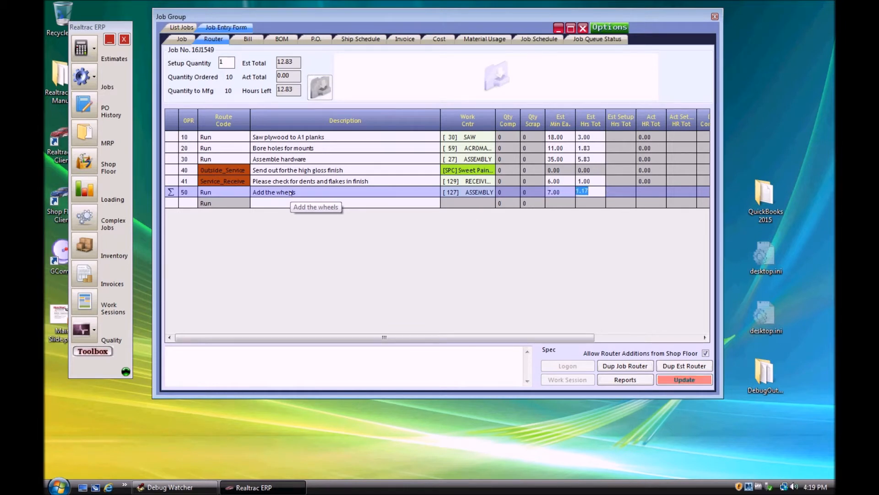
{"action": "key", "text": "Tab"}
{"action": "key", "text": "Tab"}
{"action": "key", "text": "Tab"}
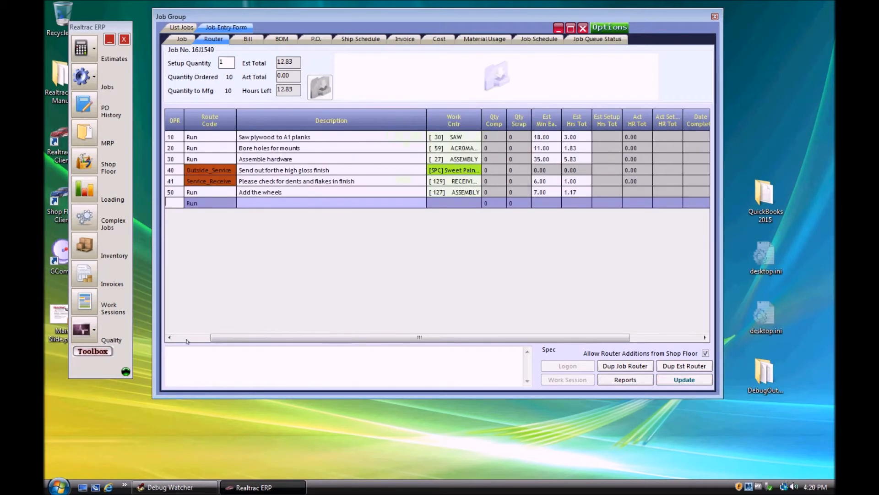
{"action": "left_click", "coordinate": [190, 337]}
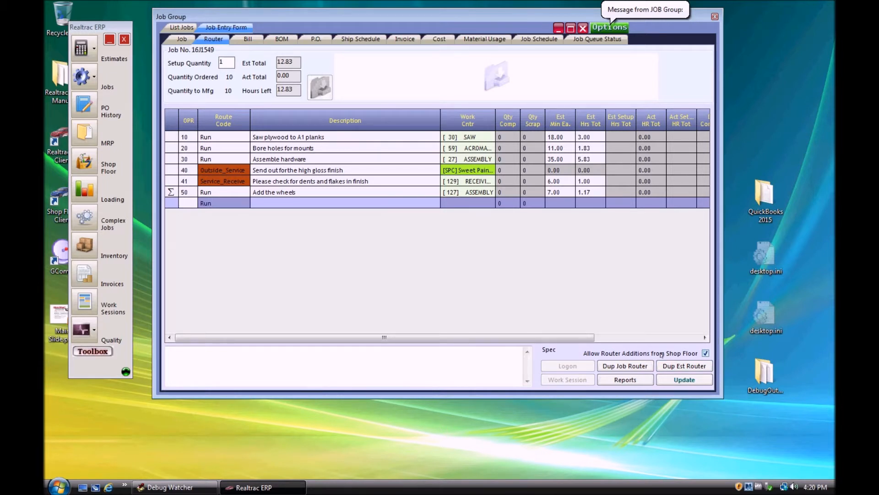
Step: In the Shop Floor status, log the first listed employee on to operation 10 of job 16J1549 as Run - Normal
{"action": "left_click", "coordinate": [84, 161]}
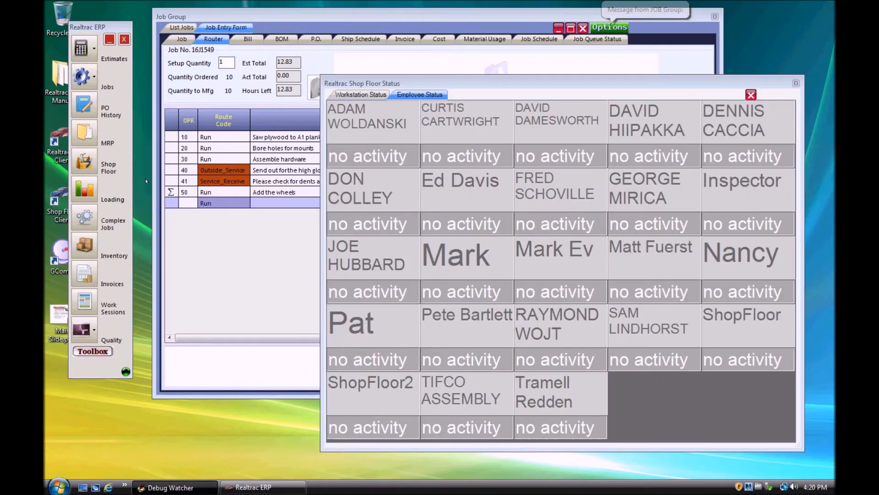
{"action": "left_click", "coordinate": [347, 127]}
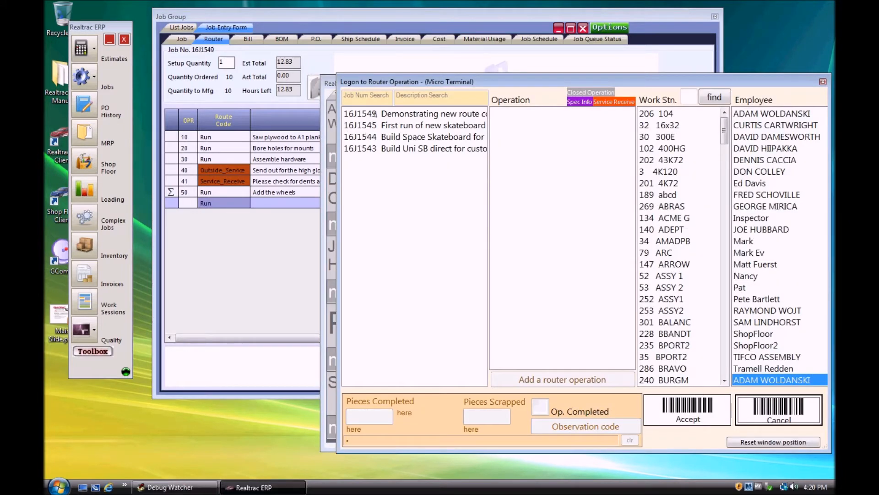
{"action": "left_click", "coordinate": [374, 113]}
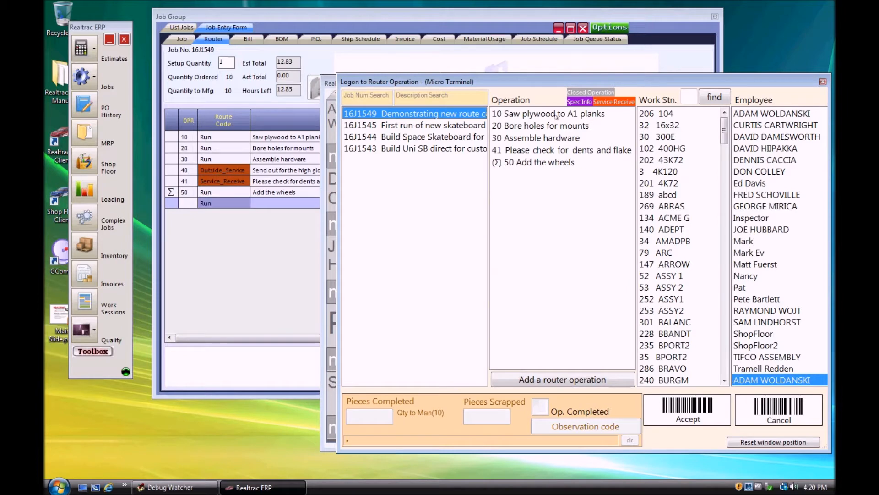
{"action": "left_click", "coordinate": [687, 409]}
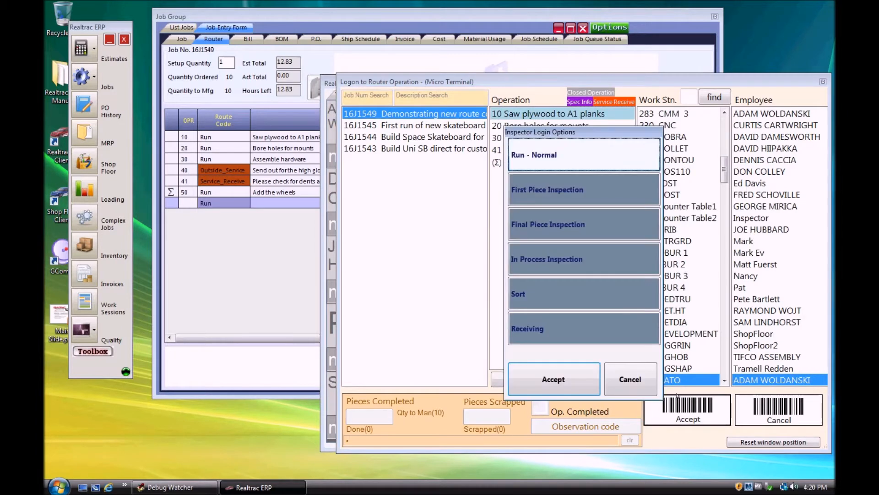
{"action": "left_click", "coordinate": [573, 383]}
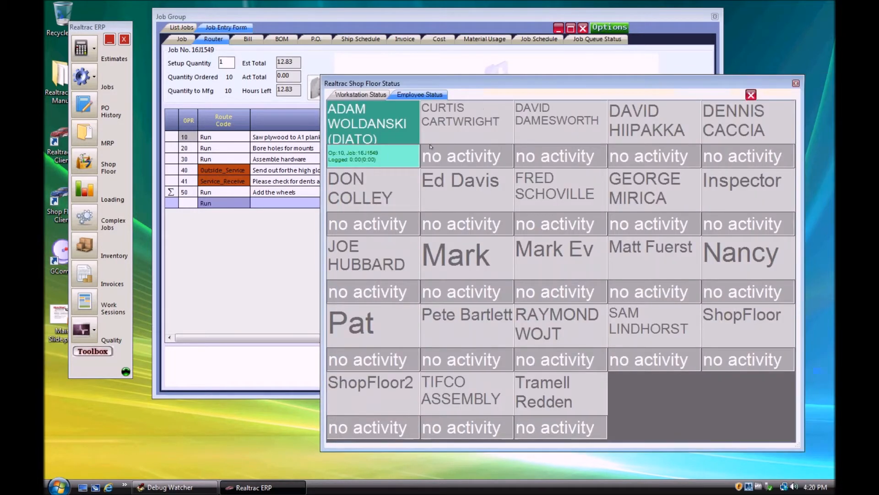
Step: Log the second listed employee on to operation 20 of job 16J1549 at work station 269 ABRAS, accepting the work center mismatch
{"action": "left_click", "coordinate": [455, 130]}
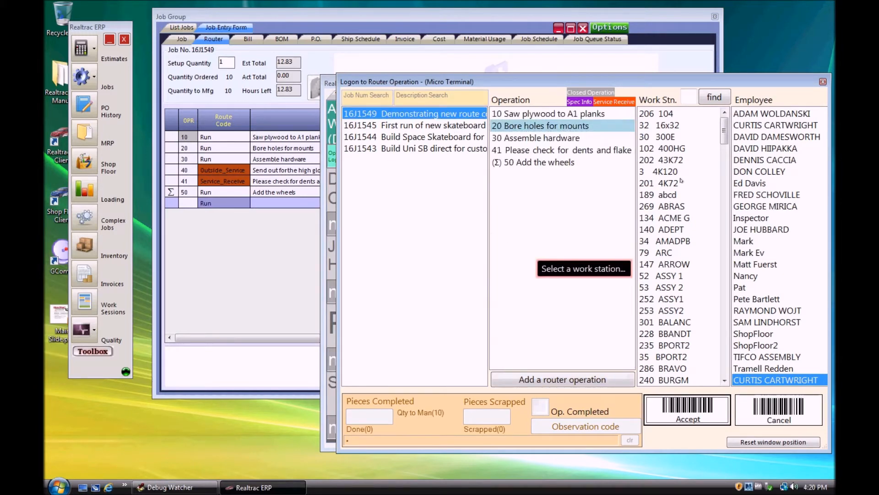
{"action": "left_click", "coordinate": [677, 206]}
{"action": "left_click", "coordinate": [687, 409]}
{"action": "left_click", "coordinate": [617, 316]}
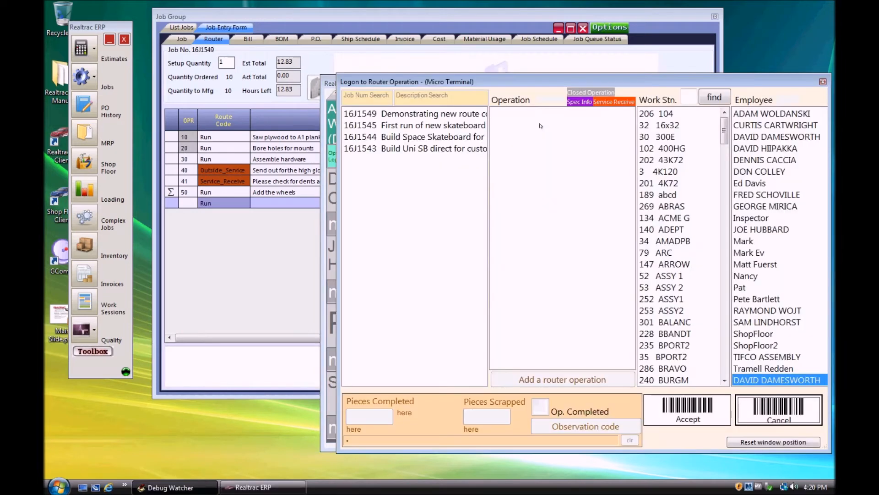
Step: Log the third listed employee on to operation 30 Assemble hardware of job 16J1549 at work station 52 ASSY 1
{"action": "left_click", "coordinate": [542, 125]}
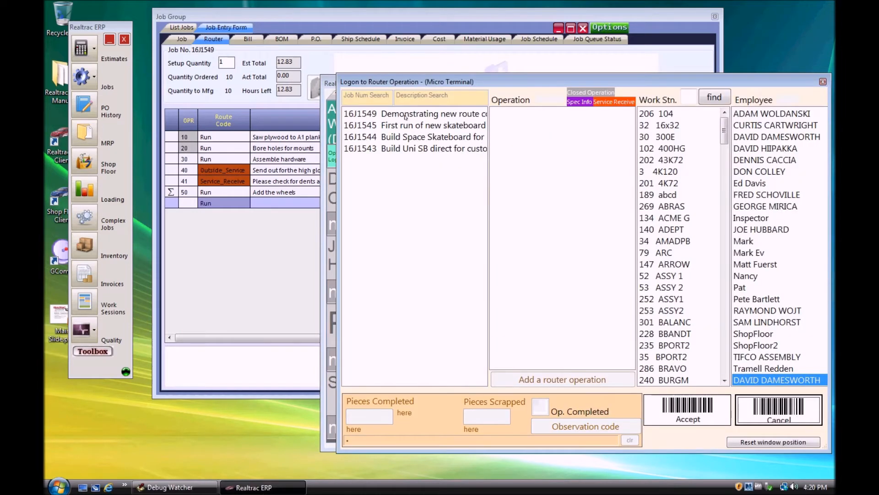
{"action": "left_click", "coordinate": [531, 137]}
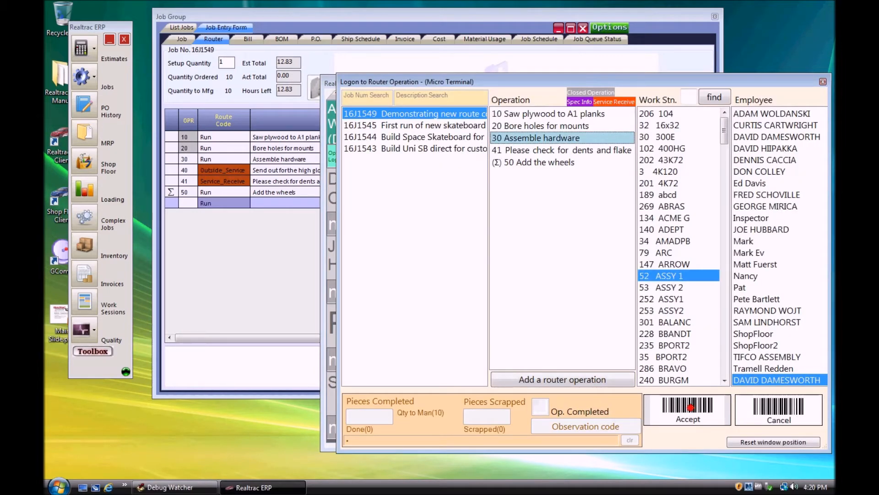
{"action": "left_click", "coordinate": [687, 406]}
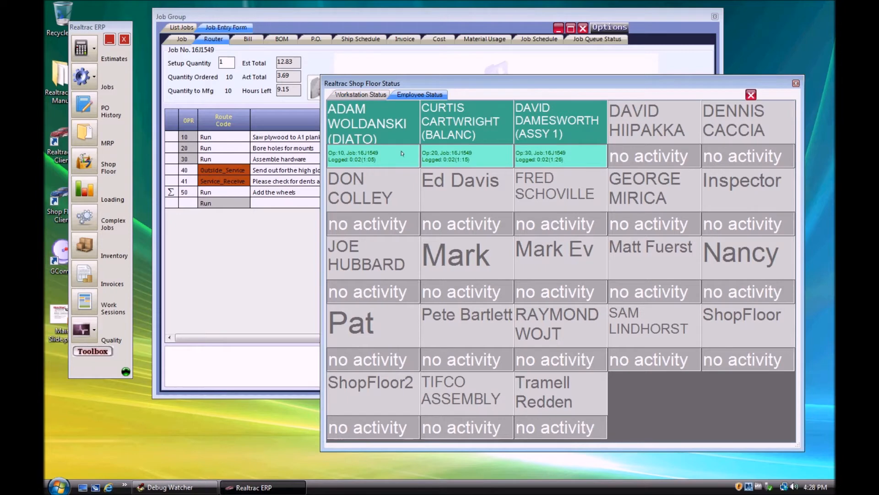
Step: Check the vendor record of Sweet Painting Company in System Setup for its turn around time for outside services
{"action": "left_click", "coordinate": [424, 20]}
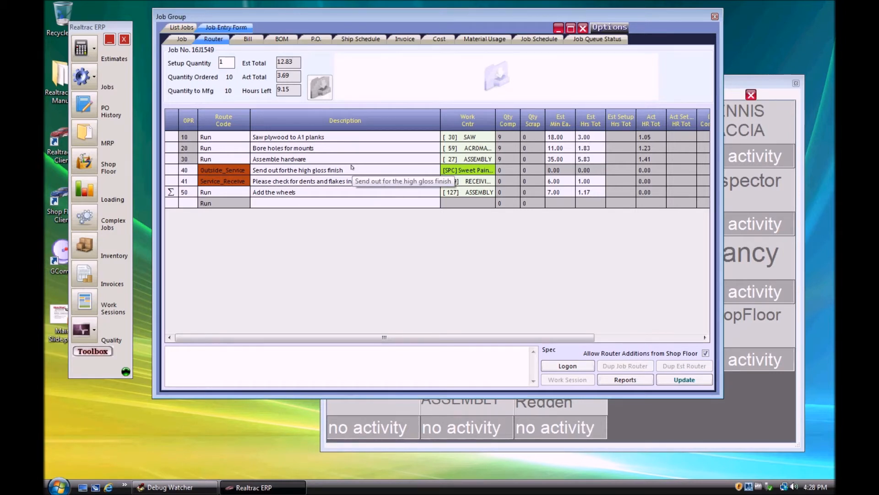
{"action": "left_click", "coordinate": [91, 351]}
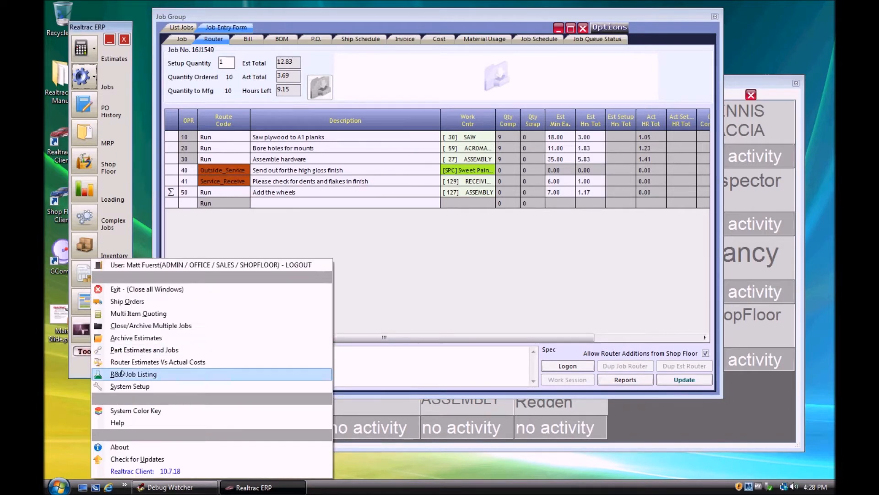
{"action": "left_click", "coordinate": [145, 387]}
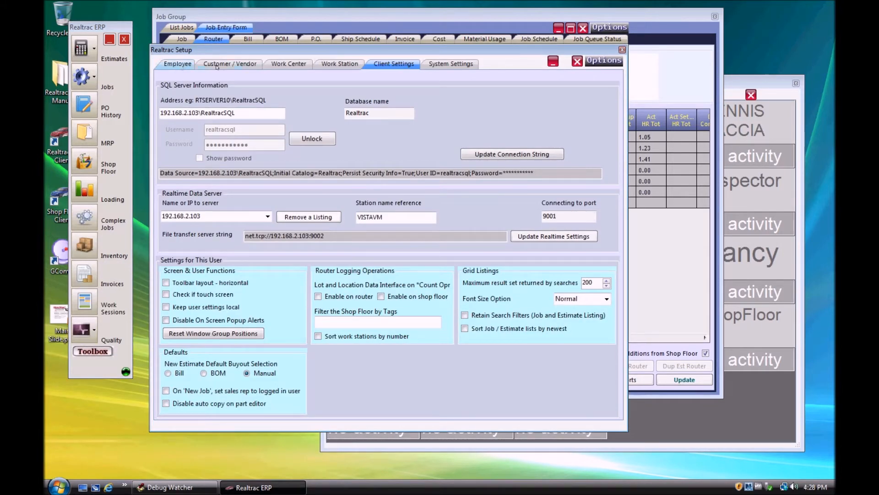
{"action": "left_click", "coordinate": [217, 66]}
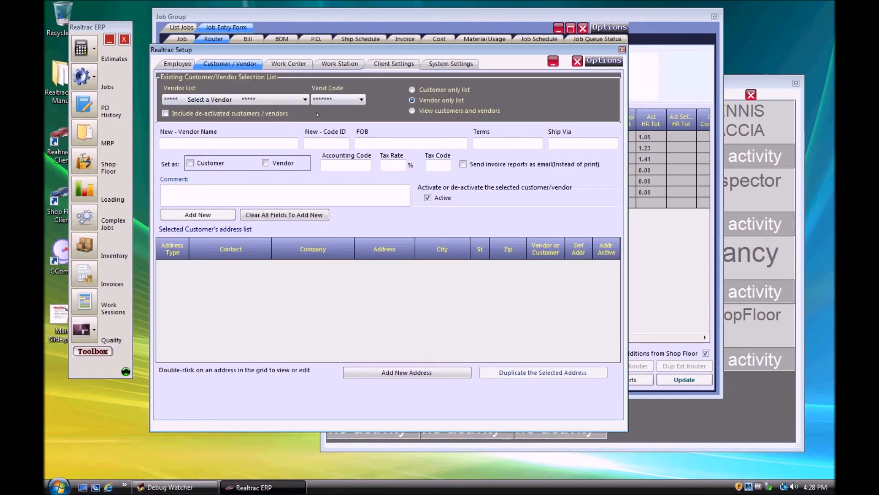
{"action": "left_click", "coordinate": [305, 99]}
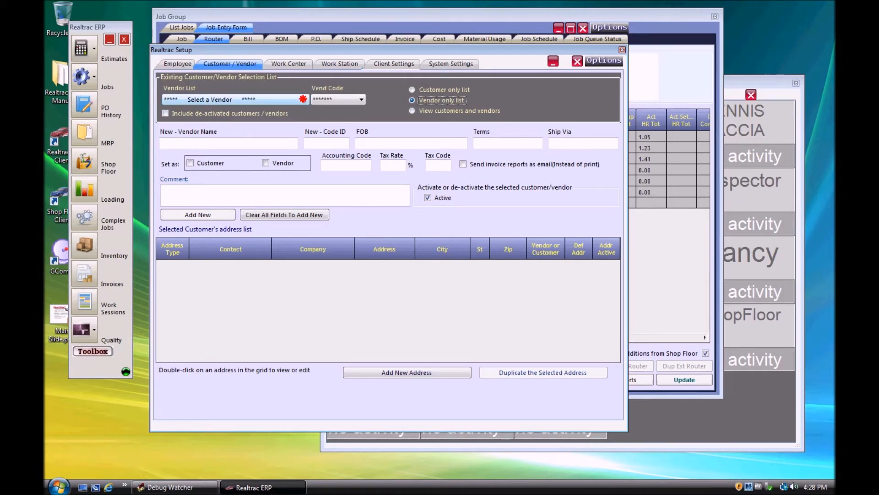
{"action": "left_click_drag", "start_coordinate": [305, 113], "coordinate": [302, 265]}
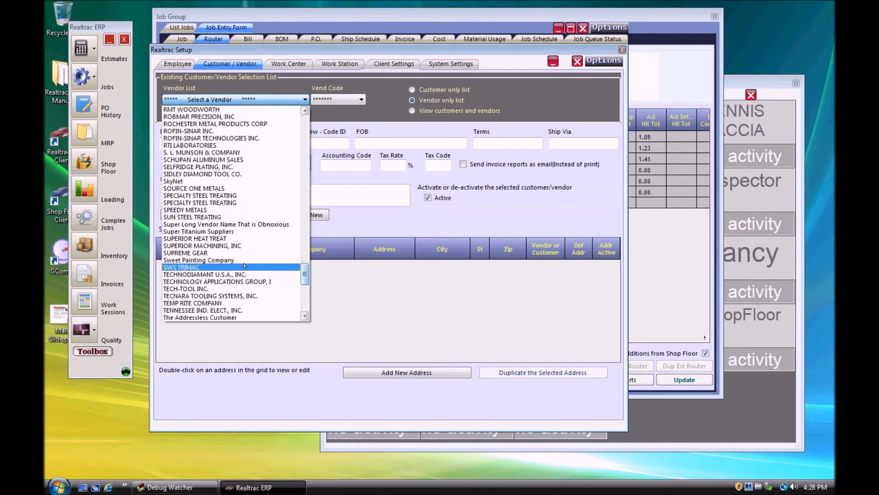
{"action": "left_click", "coordinate": [201, 267]}
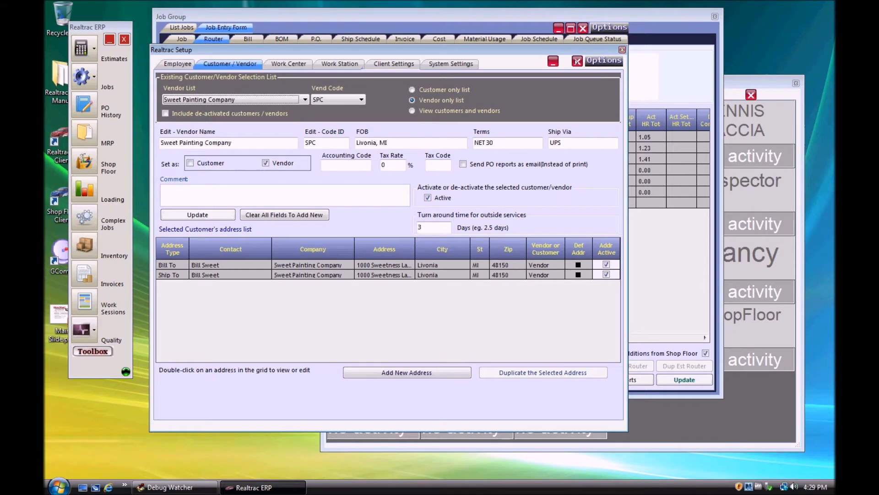
{"action": "left_click", "coordinate": [578, 62]}
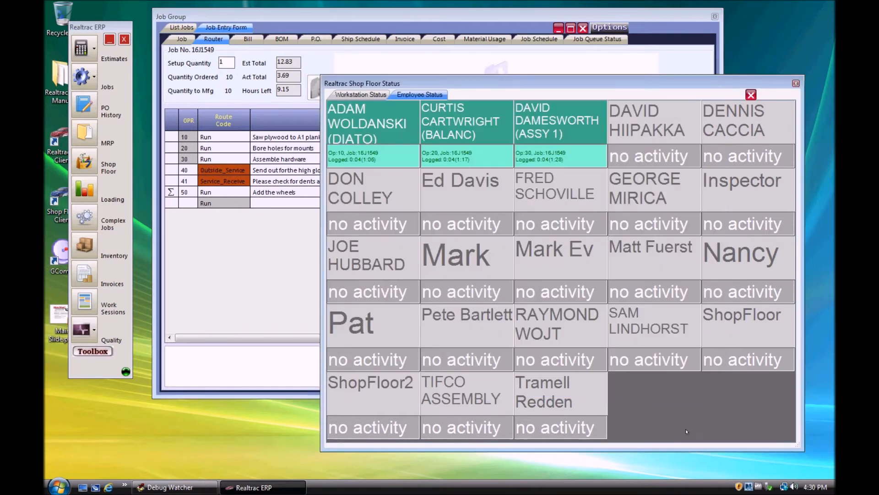
Step: Log the first listed employee off operation 10 with 1 piece completed, marking the operation completed and confirming the session time
{"action": "left_click", "coordinate": [359, 135]}
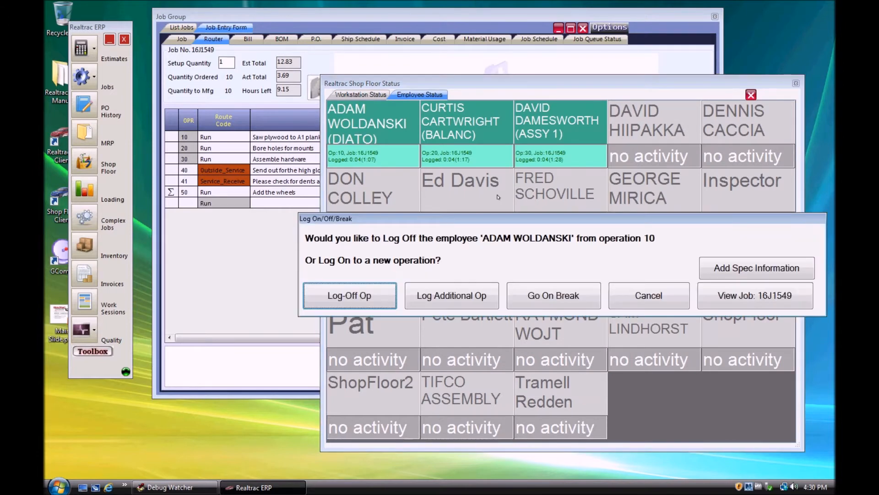
{"action": "left_click", "coordinate": [337, 293]}
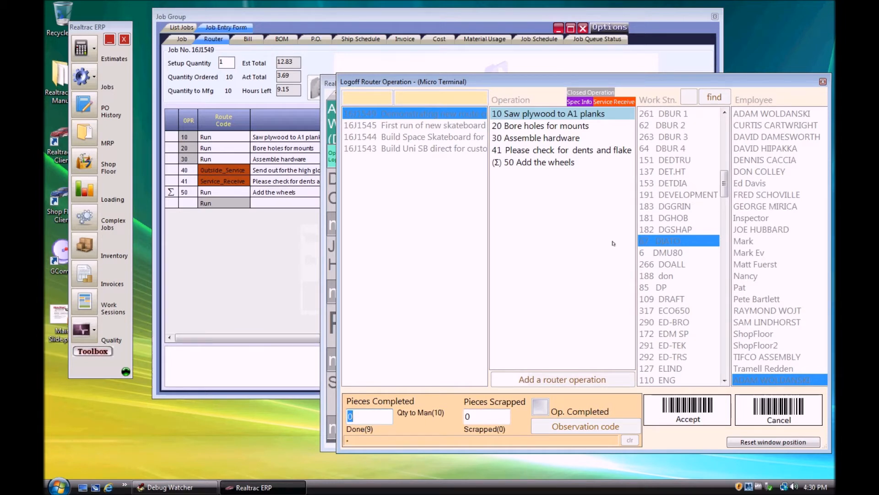
{"action": "type", "text": "1"}
{"action": "left_click", "coordinate": [541, 407]}
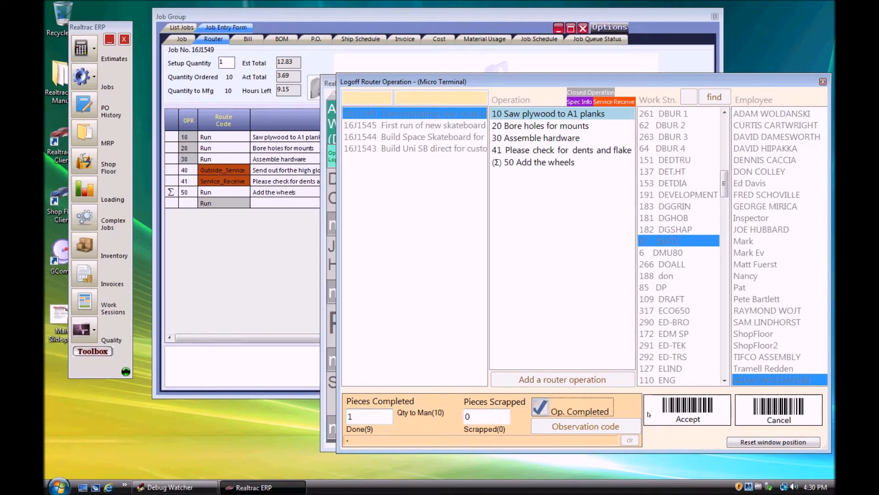
{"action": "left_click", "coordinate": [679, 413]}
{"action": "left_click", "coordinate": [526, 274]}
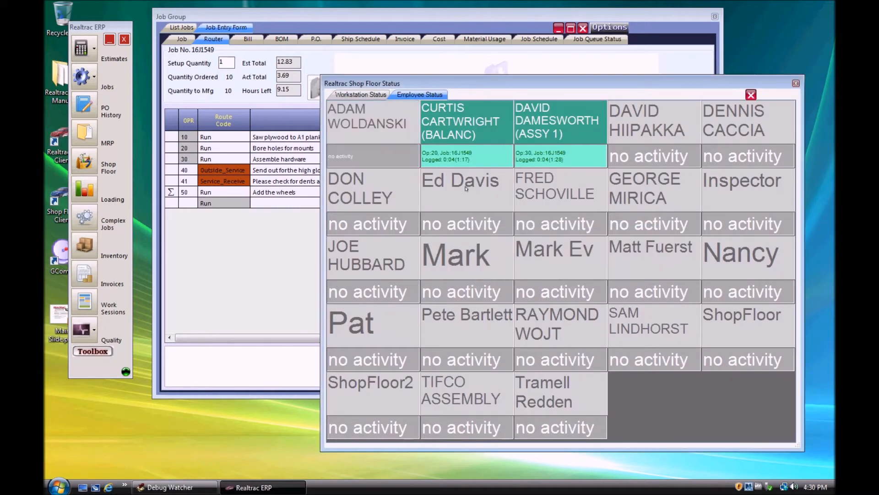
Step: Log the second listed employee off operation 20 with 1 piece completed, marking the operation completed and confirming the session time
{"action": "left_click", "coordinate": [452, 135]}
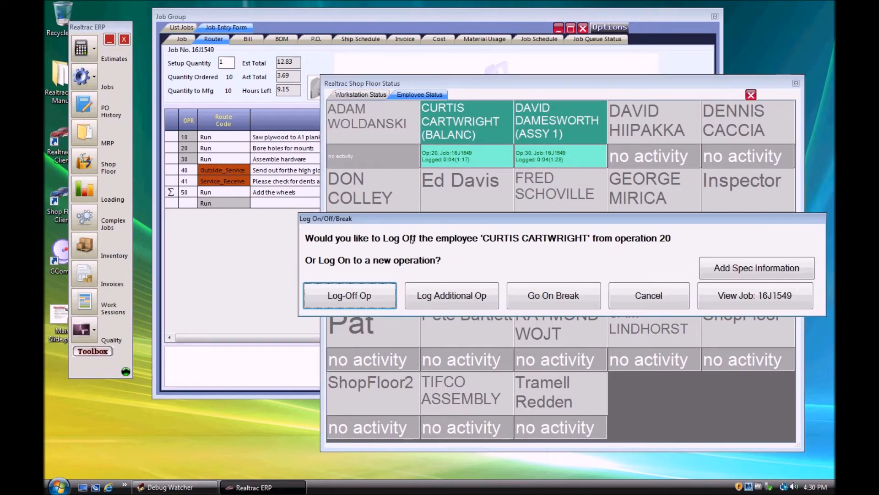
{"action": "left_click", "coordinate": [350, 297]}
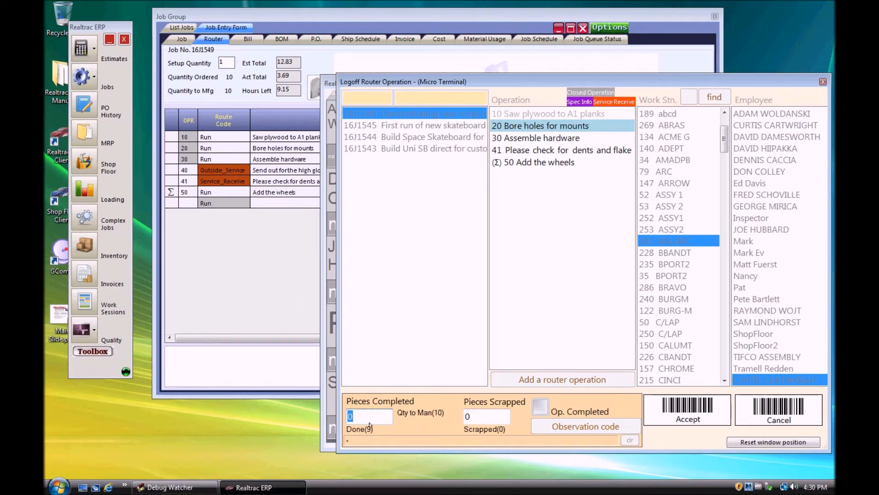
{"action": "type", "text": "1"}
{"action": "left_click", "coordinate": [537, 412]}
{"action": "left_click", "coordinate": [685, 414]}
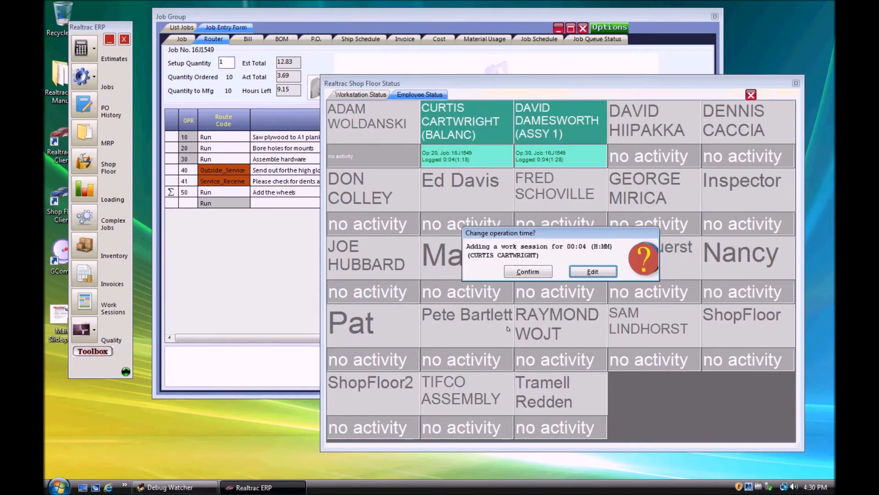
{"action": "left_click", "coordinate": [517, 274]}
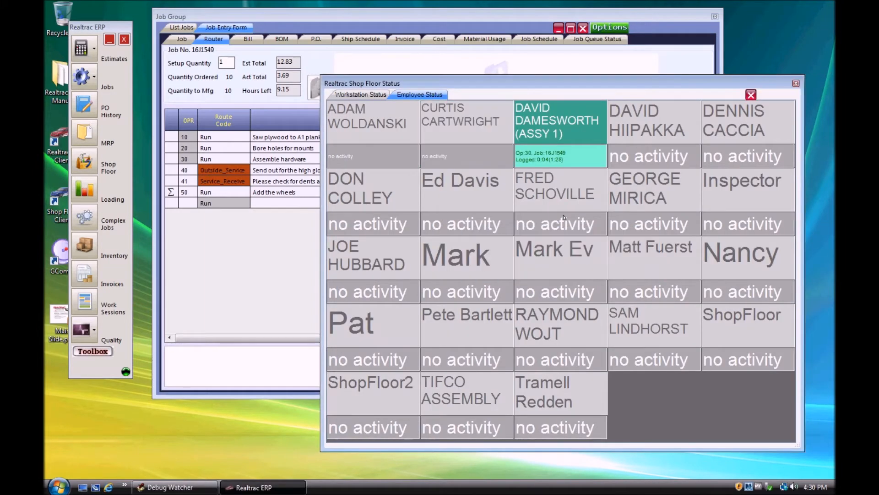
Step: Log the third listed employee off operation 30 with 1 piece completed and mark the operation completed
{"action": "left_click", "coordinate": [551, 135]}
{"action": "left_click", "coordinate": [356, 293]}
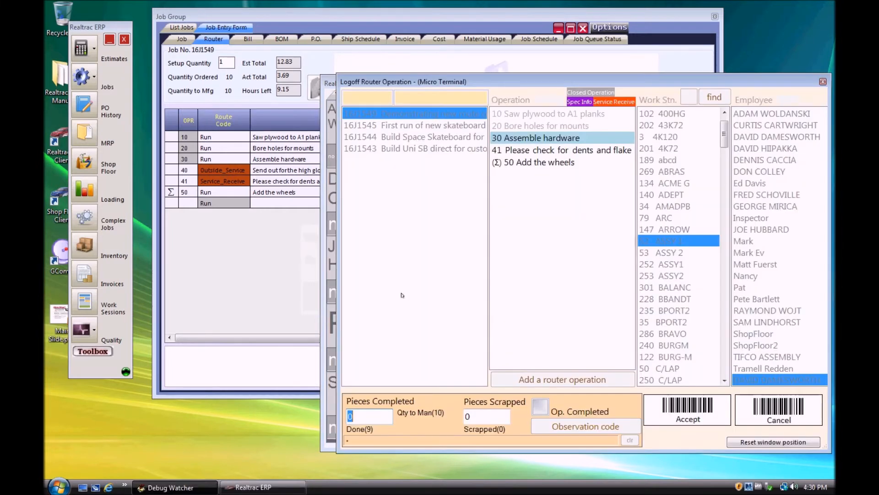
{"action": "type", "text": "1"}
{"action": "left_click", "coordinate": [541, 406]}
{"action": "left_click", "coordinate": [697, 409]}
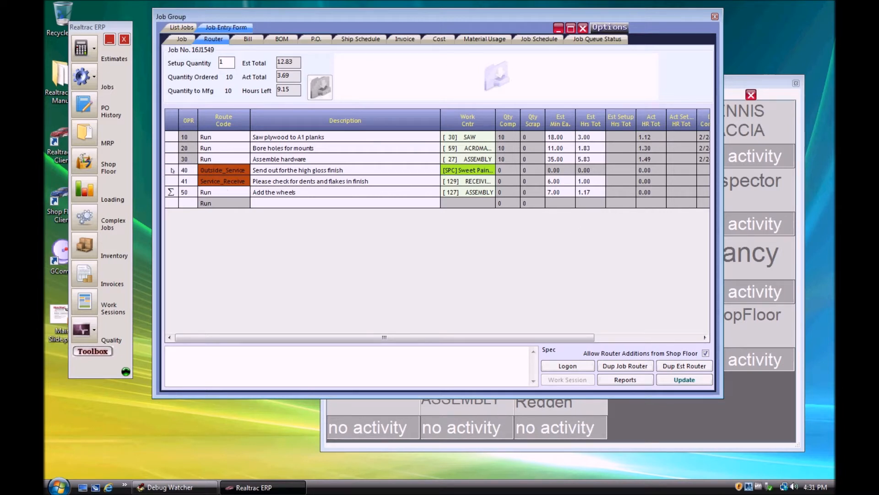
Step: Generate a new PO for the outside service on operation 40 of the router and review its line item
{"action": "mouse_move", "coordinate": [326, 14]}
{"action": "left_mouse_down"}
{"action": "mouse_move", "coordinate": [295, 16]}
{"action": "mouse_move", "coordinate": [316, 16]}
{"action": "left_mouse_up"}
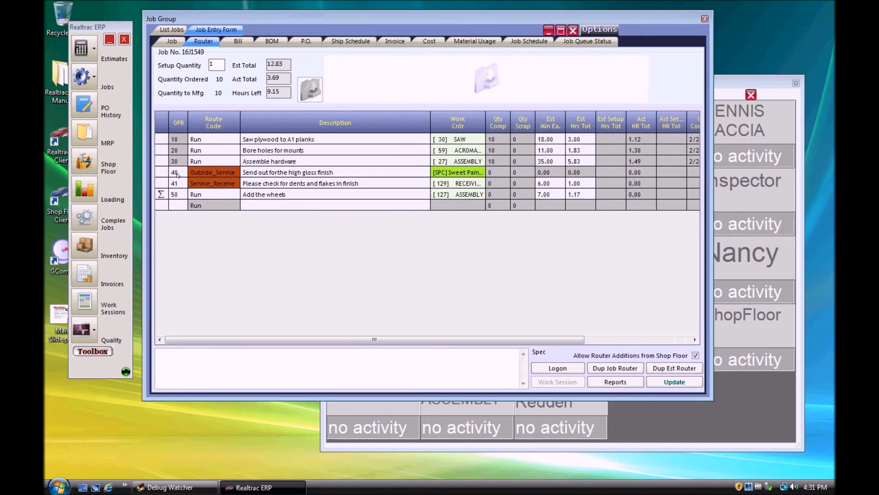
{"action": "right_click", "coordinate": [162, 173]}
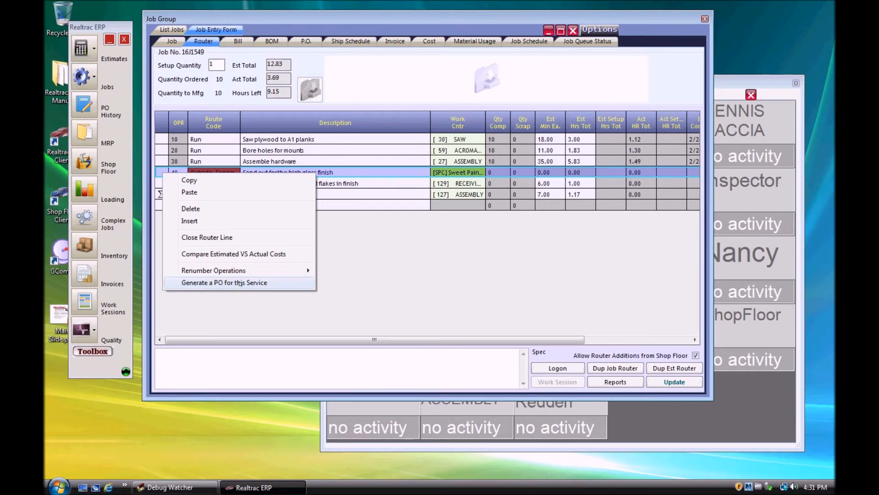
{"action": "left_click", "coordinate": [240, 282]}
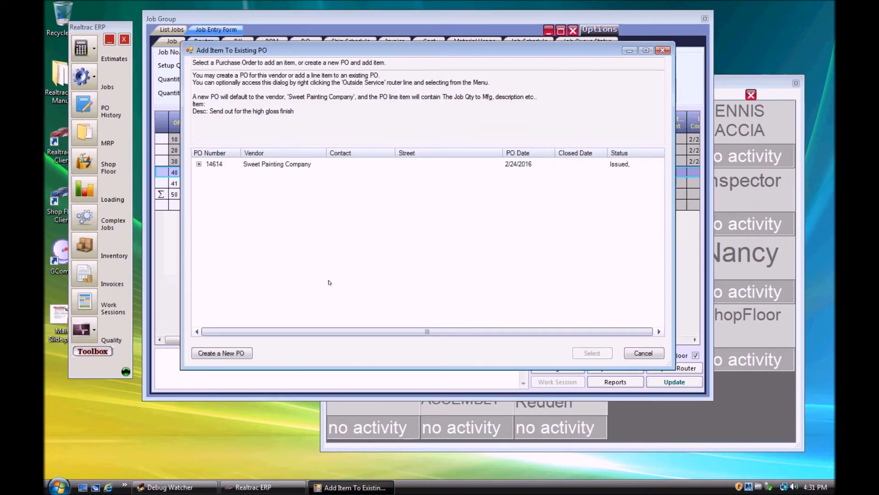
{"action": "left_click", "coordinate": [240, 352]}
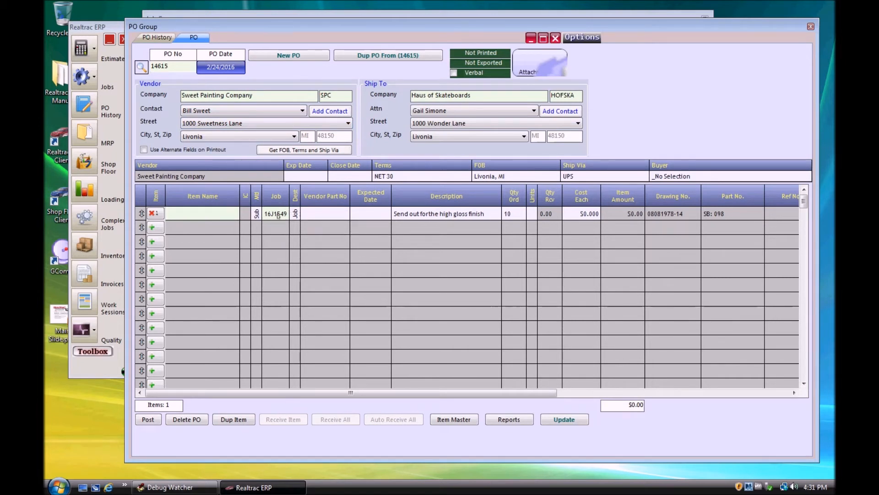
{"action": "left_click", "coordinate": [720, 392]}
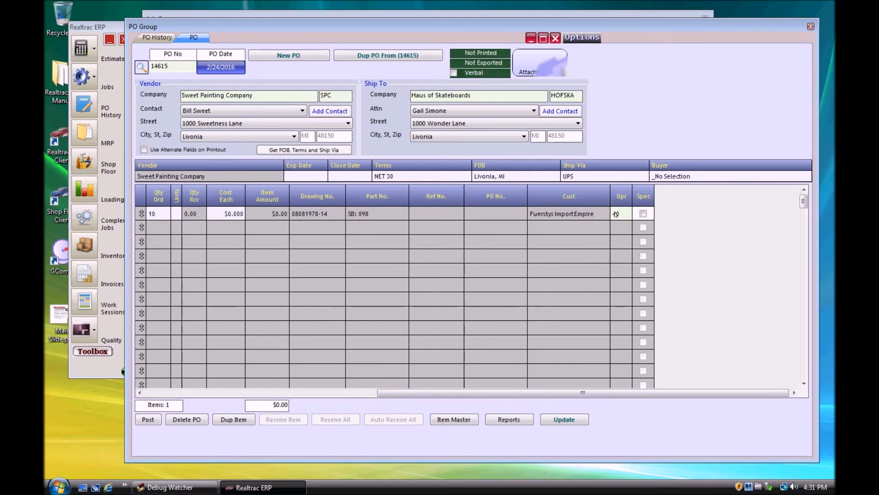
{"action": "left_click", "coordinate": [323, 393]}
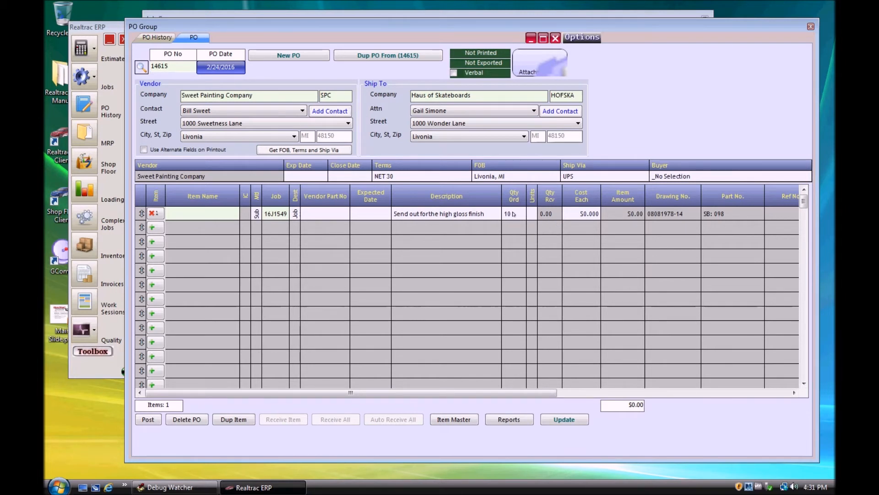
Step: Search the master items for "Pain" and assign Paint Deck Top and Bottom to the first PO line
{"action": "left_click", "coordinate": [193, 215]}
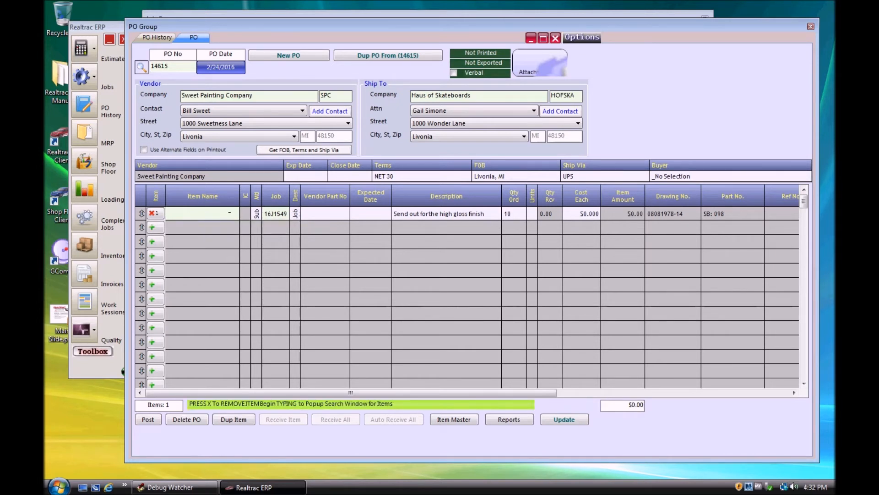
{"action": "type", "text": "P"}
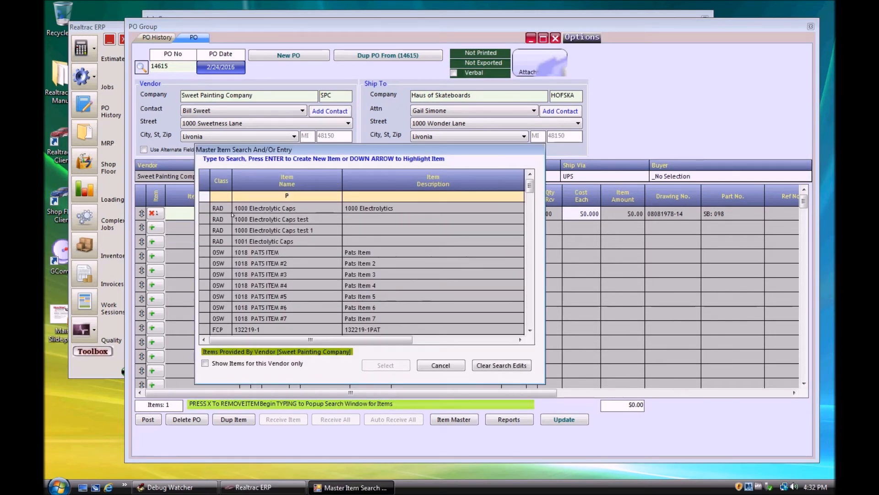
{"action": "type", "text": "ain"}
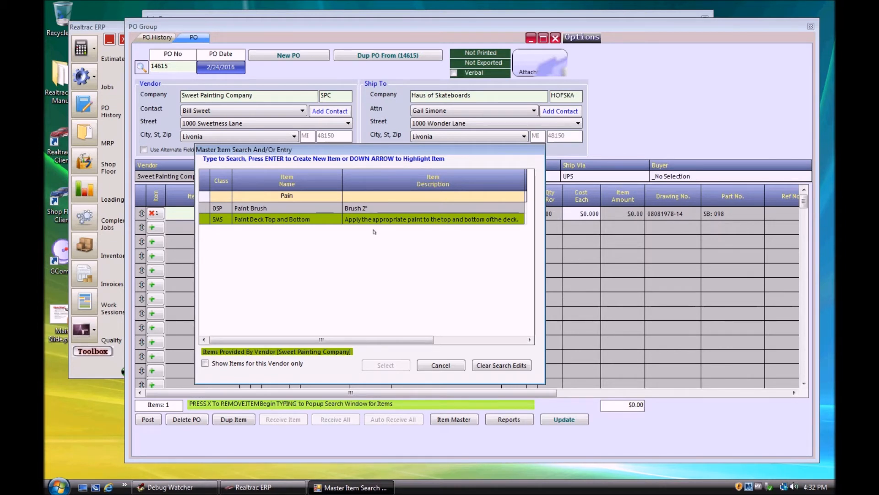
{"action": "left_click", "coordinate": [295, 220]}
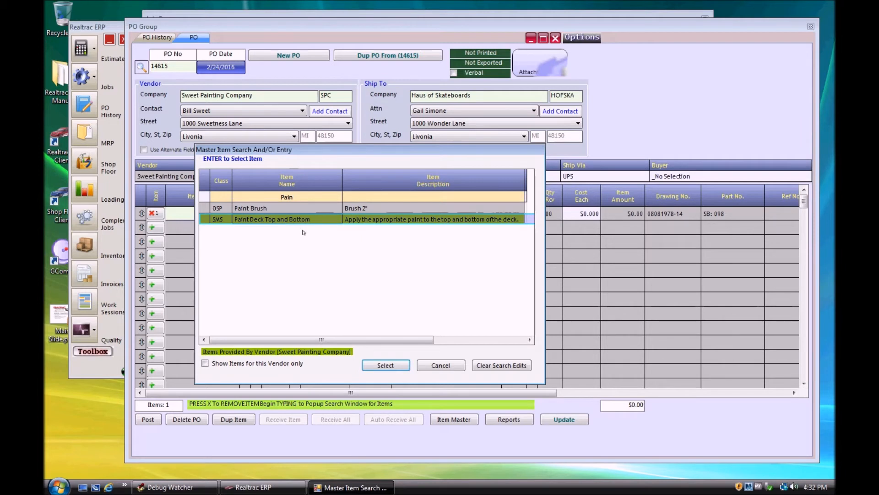
{"action": "left_click", "coordinate": [380, 365]}
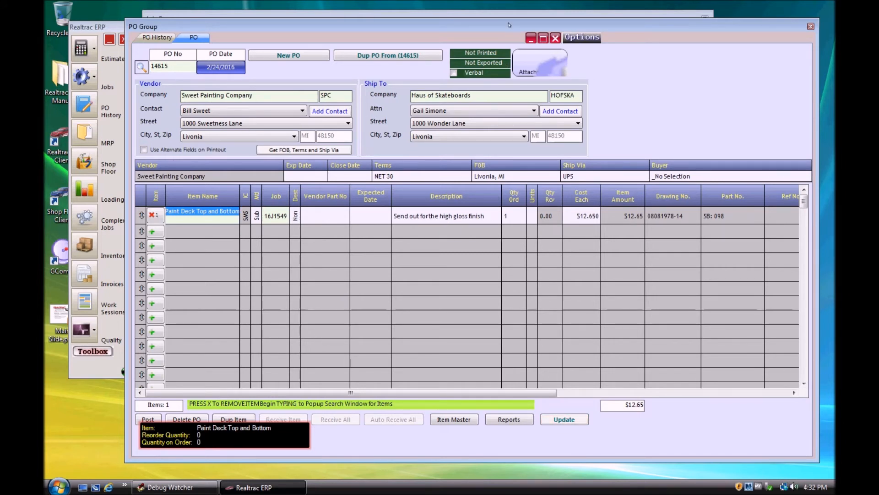
Step: Compare the PO with the job's router and set the ordered quantity of the Paint Deck Top and Bottom line to 10
{"action": "left_click_drag", "start_coordinate": [509, 24], "coordinate": [520, 213]}
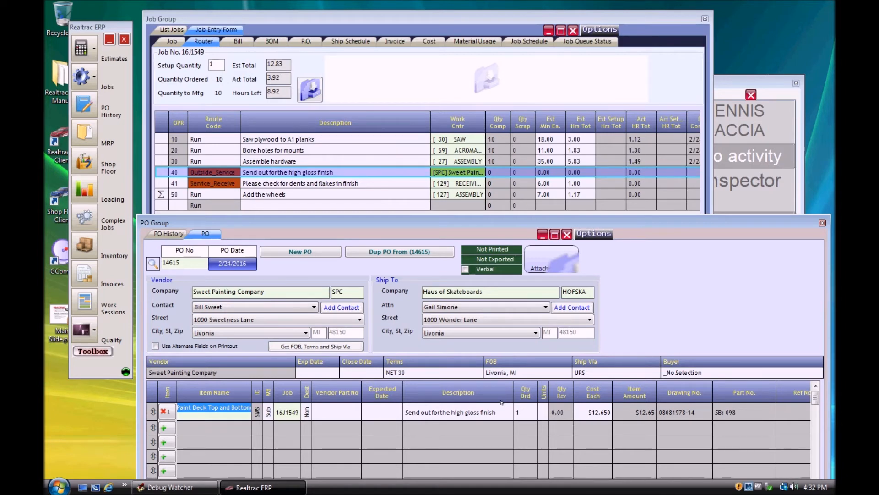
{"action": "key", "text": "Tab"}
{"action": "key", "text": "Tab"}
{"action": "key", "text": "Tab"}
{"action": "key", "text": "Tab"}
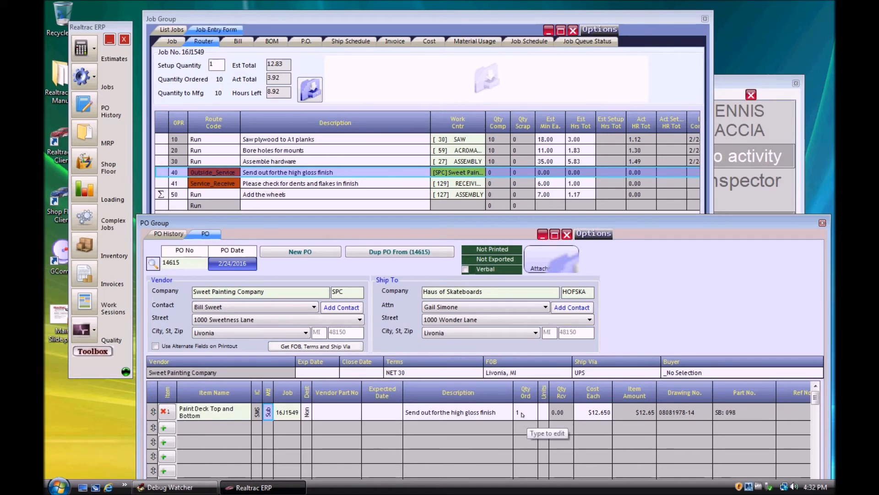
{"action": "left_click", "coordinate": [525, 412]}
{"action": "type", "text": "10"}
{"action": "key", "text": "Tab"}
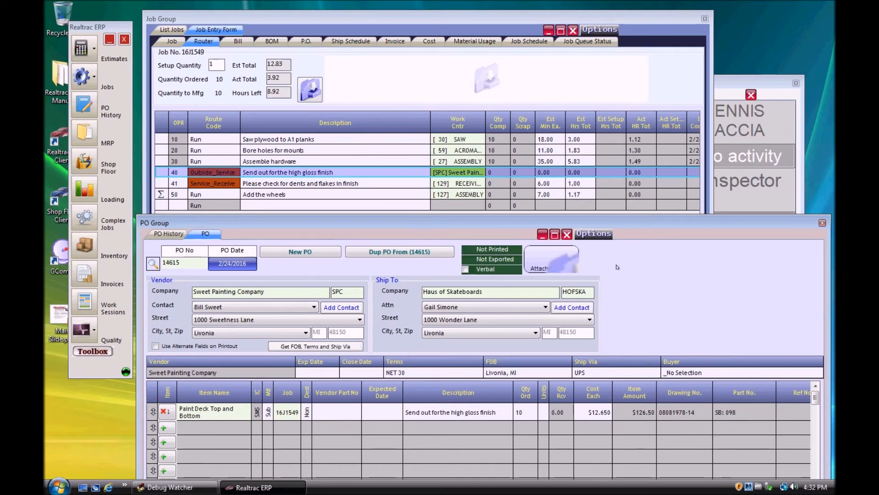
{"action": "left_click_drag", "start_coordinate": [648, 222], "coordinate": [645, 34]}
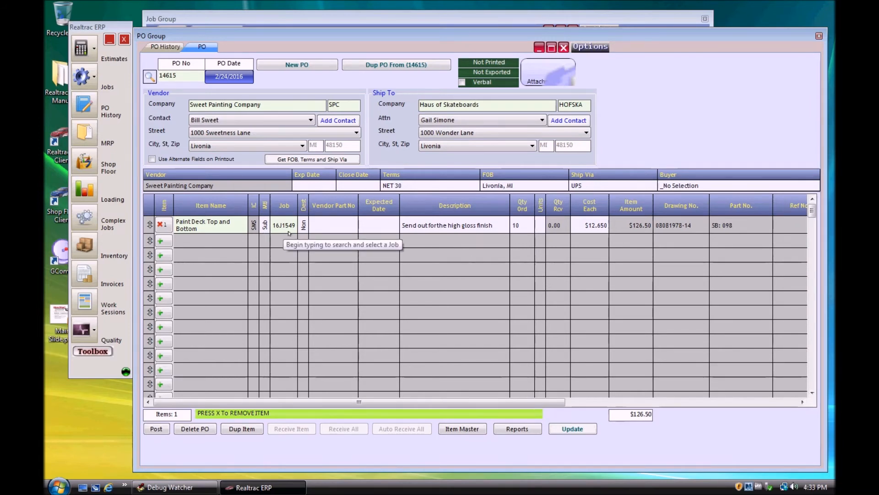
Step: Preview the Purchase Order report with job and drawing numbers, mark the PO as printed, and close the report and PO windows
{"action": "left_click", "coordinate": [517, 430]}
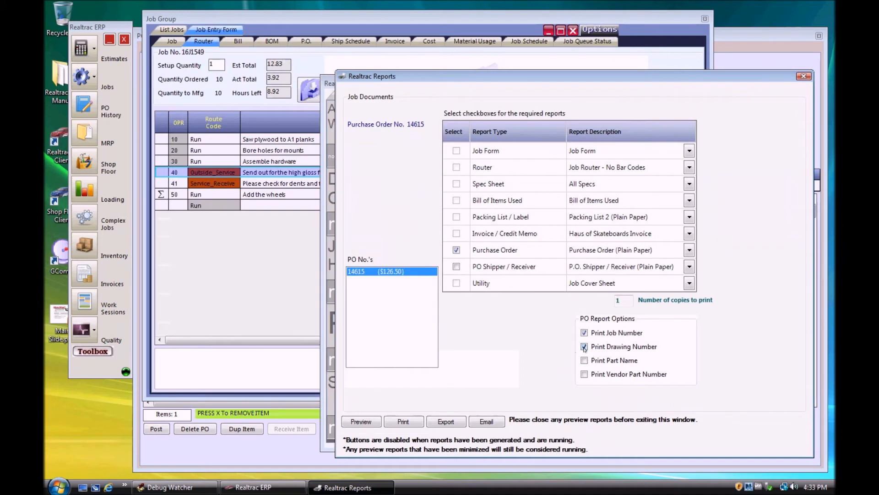
{"action": "left_click", "coordinate": [360, 421]}
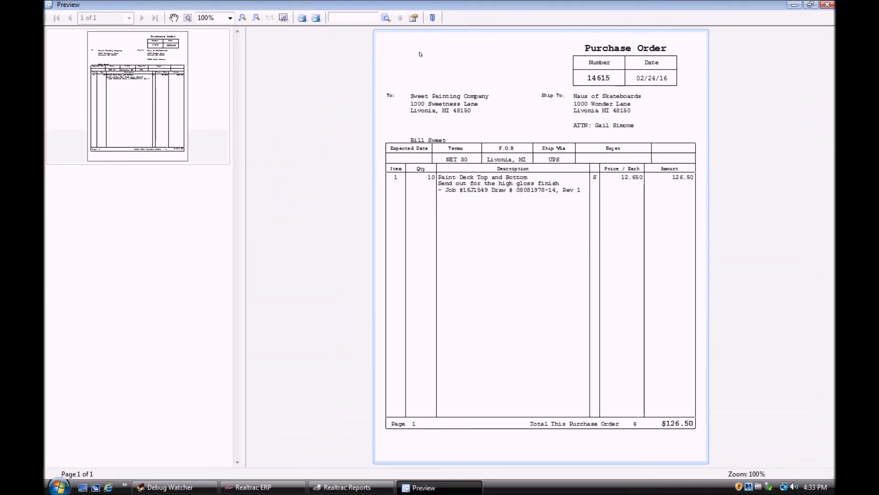
{"action": "left_click", "coordinate": [828, 5]}
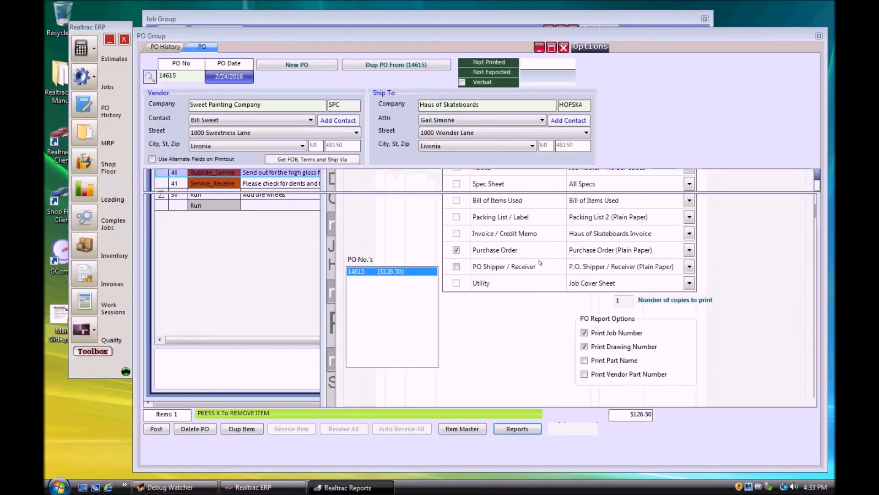
{"action": "key", "text": "Return"}
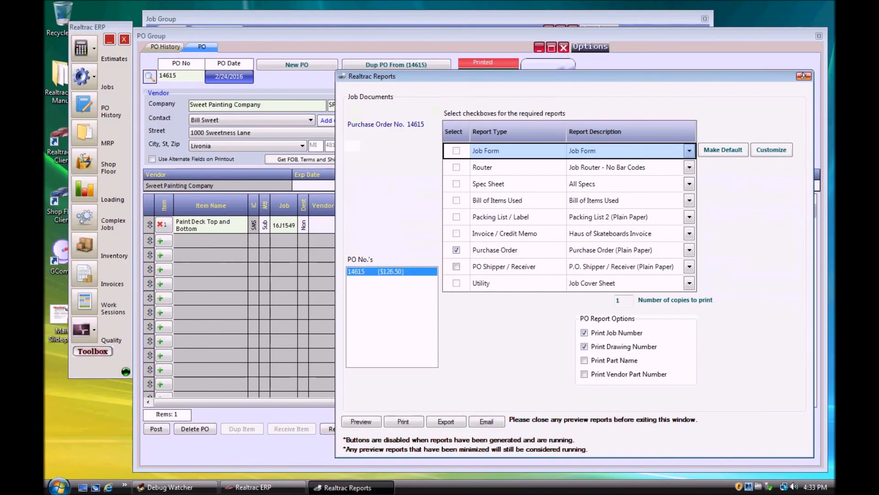
{"action": "left_click", "coordinate": [803, 75]}
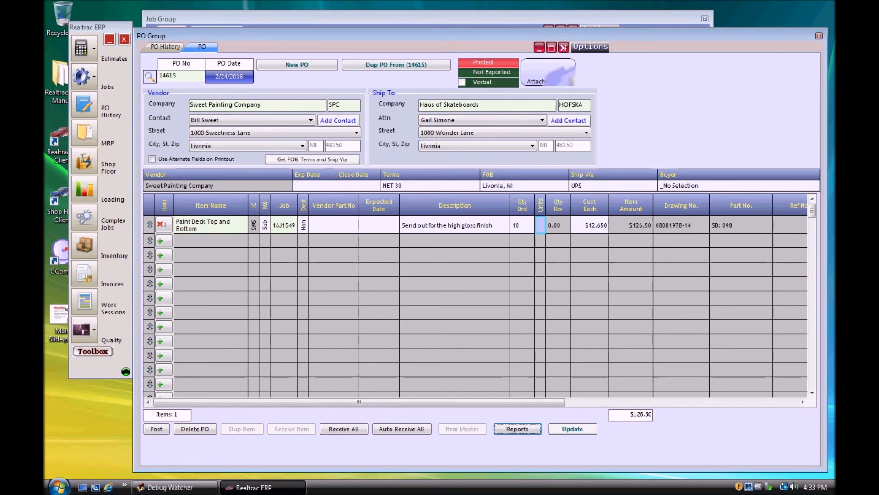
{"action": "left_click", "coordinate": [564, 47]}
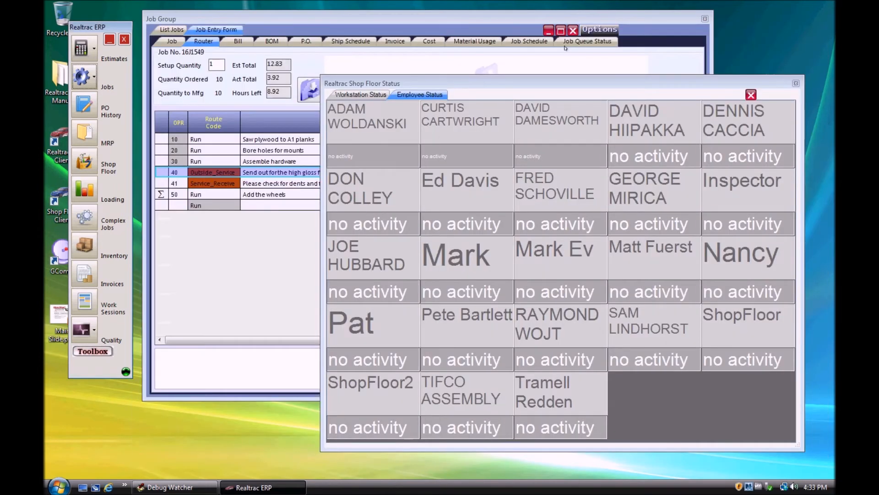
Step: Log the last employee in the third row of the shop floor status board on to job 16J1549's operation 41 at work station TR 200
{"action": "left_click", "coordinate": [586, 19]}
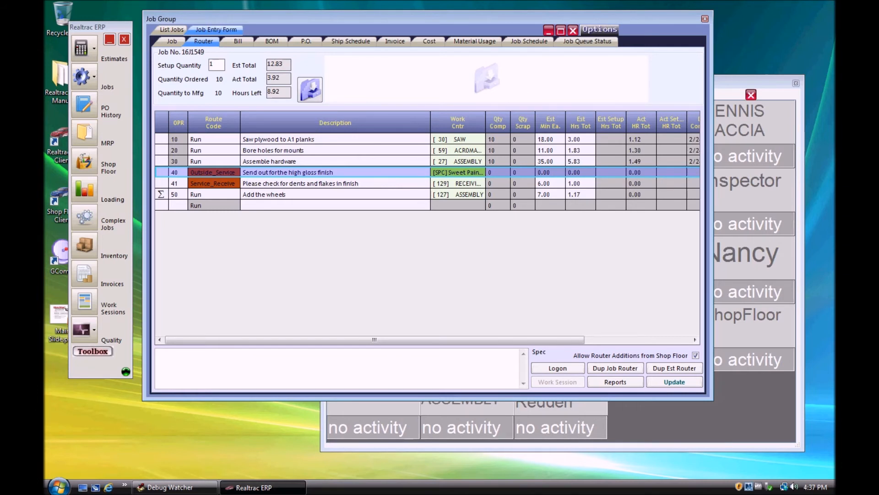
{"action": "left_click", "coordinate": [785, 412]}
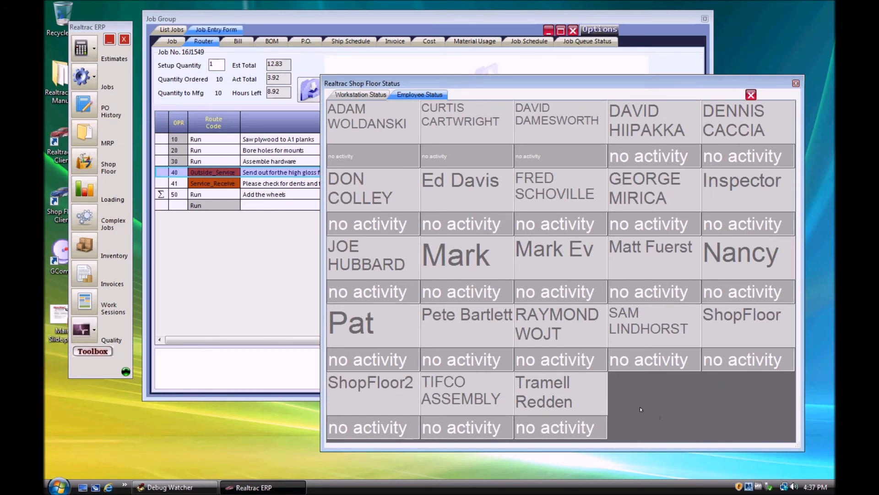
{"action": "left_click", "coordinate": [738, 260]}
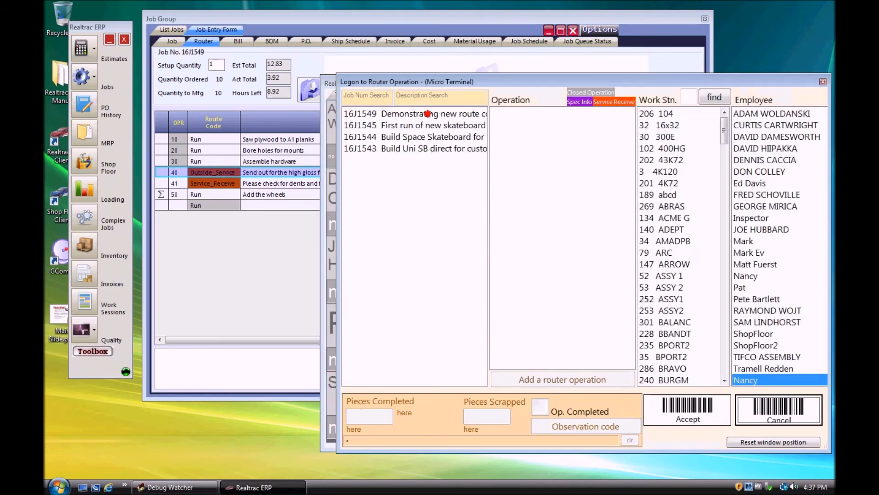
{"action": "left_click", "coordinate": [428, 114]}
{"action": "left_click", "coordinate": [530, 149]}
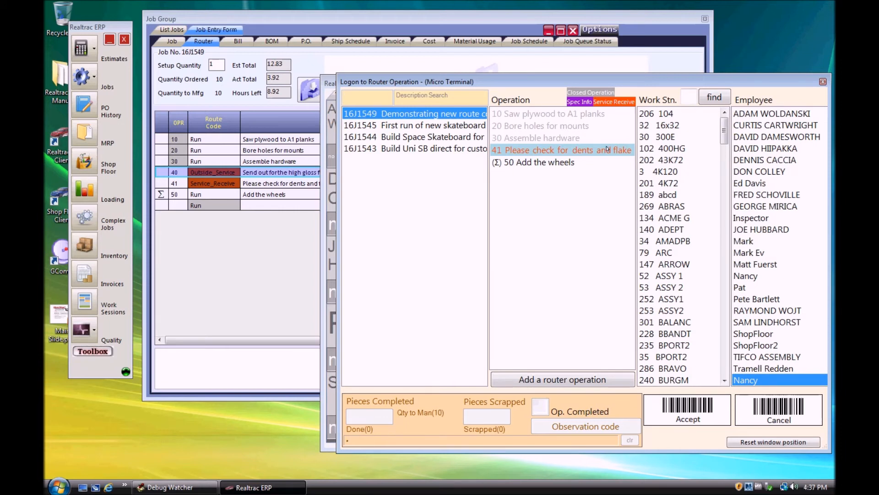
{"action": "left_click_drag", "start_coordinate": [723, 131], "coordinate": [724, 362]}
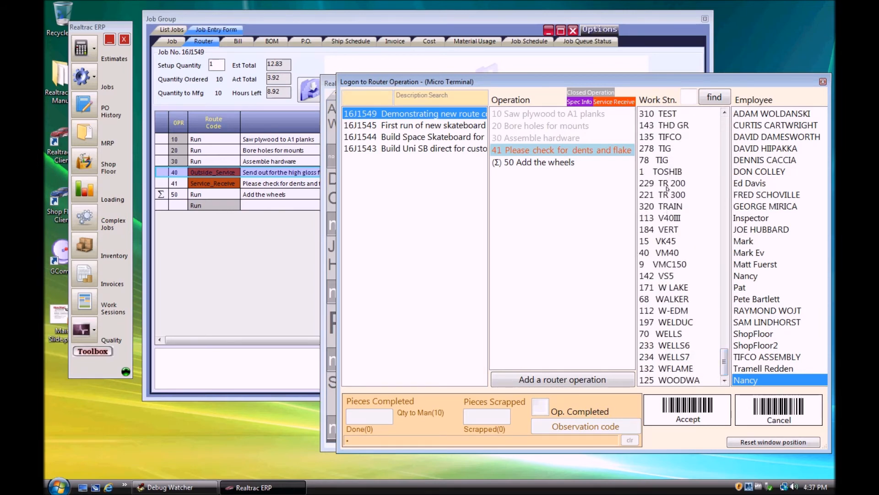
{"action": "left_click", "coordinate": [660, 185]}
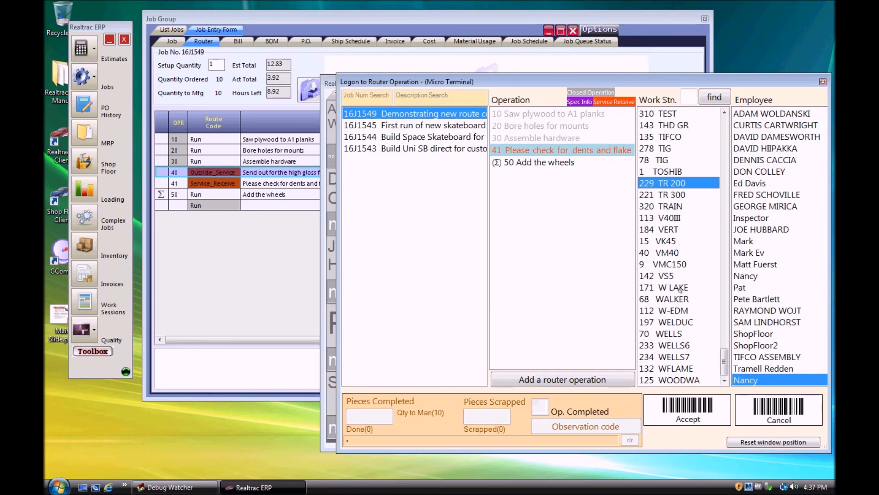
{"action": "left_click", "coordinate": [709, 418]}
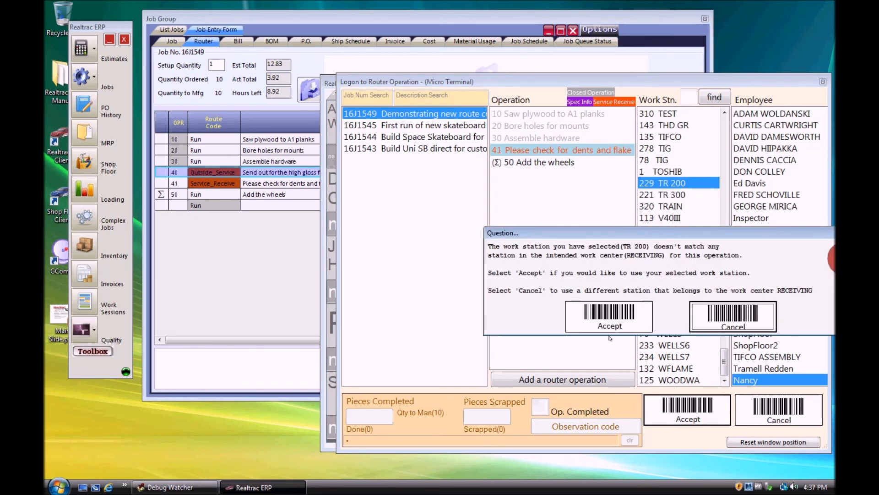
{"action": "left_click", "coordinate": [609, 317]}
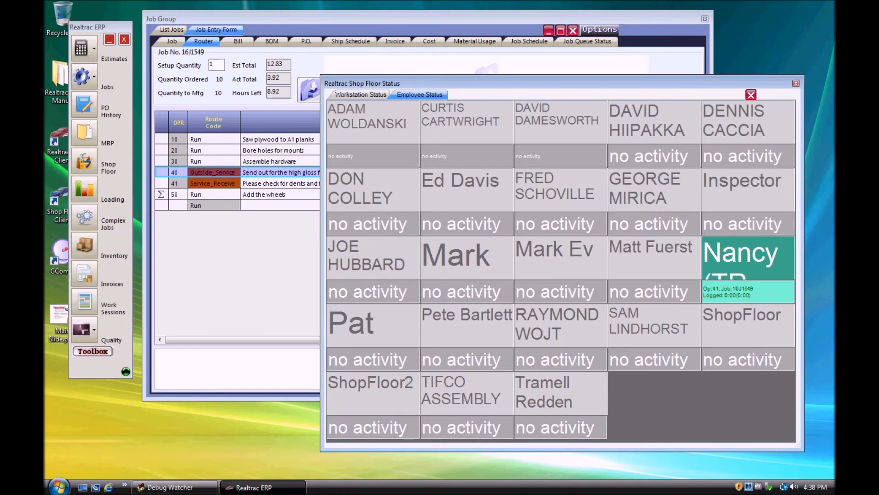
Step: Log the employee off operation 41 with 10 pieces completed
{"action": "left_click", "coordinate": [729, 258]}
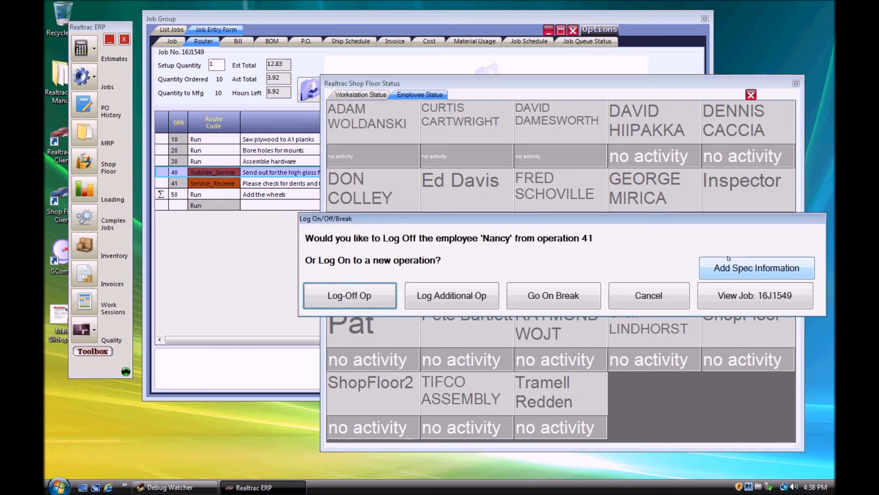
{"action": "left_click", "coordinate": [346, 304]}
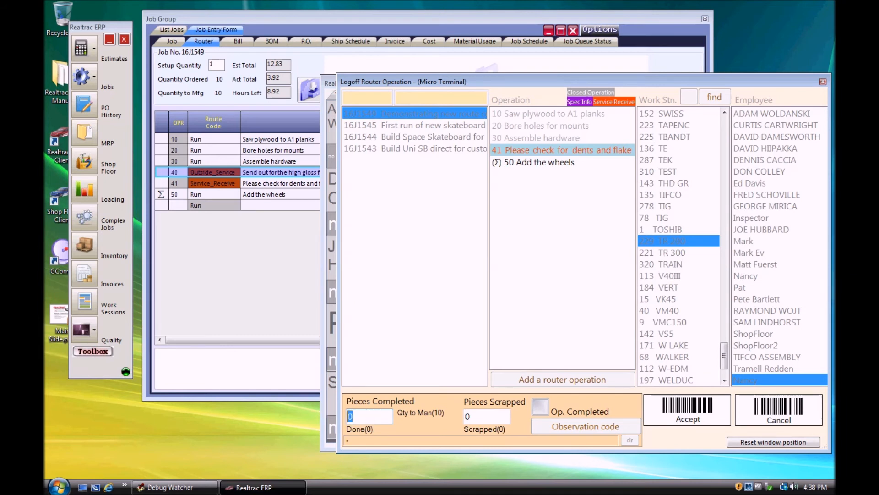
{"action": "type", "text": "10"}
{"action": "key", "text": "Tab"}
{"action": "left_click", "coordinate": [693, 408]}
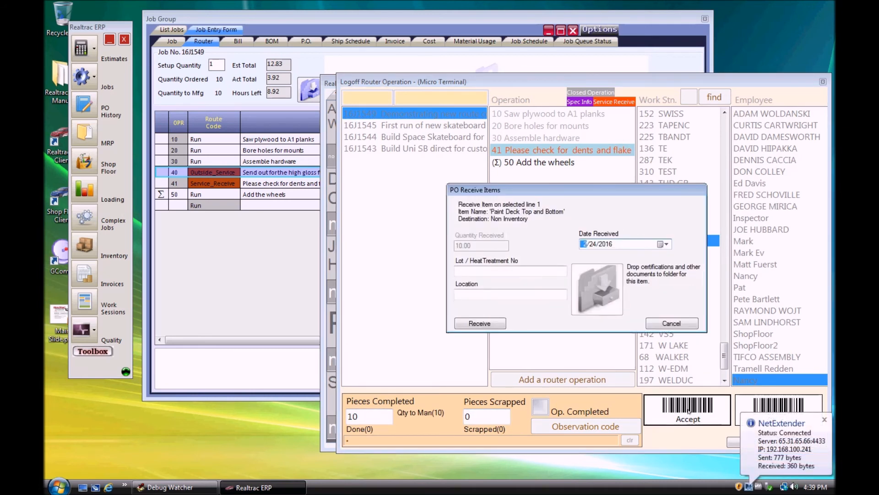
Step: Receive the Paint Deck Top and Bottom PO item under lot number "Lot 1111" and confirm the work session time
{"action": "left_click", "coordinate": [503, 271]}
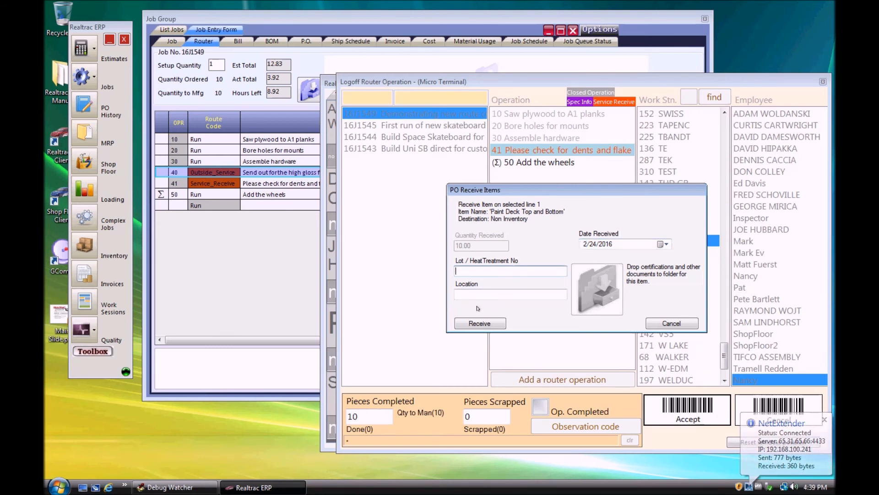
{"action": "type", "text": "Lot 1111"}
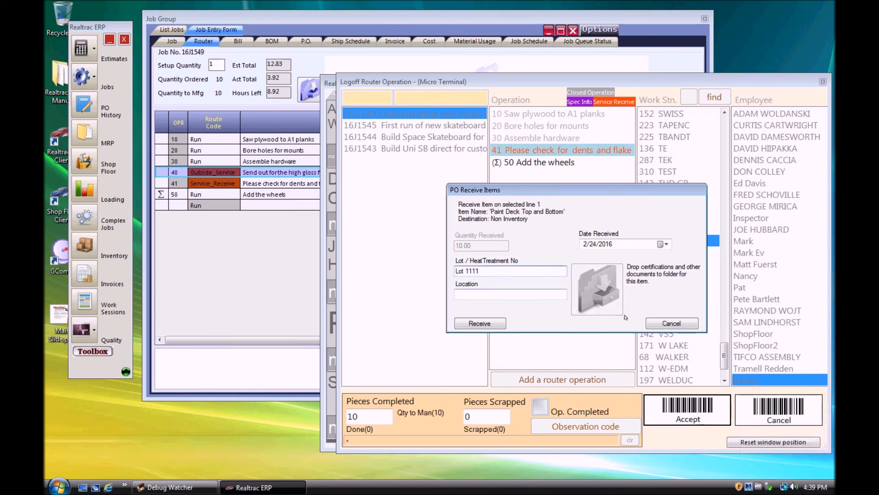
{"action": "left_click", "coordinate": [476, 323]}
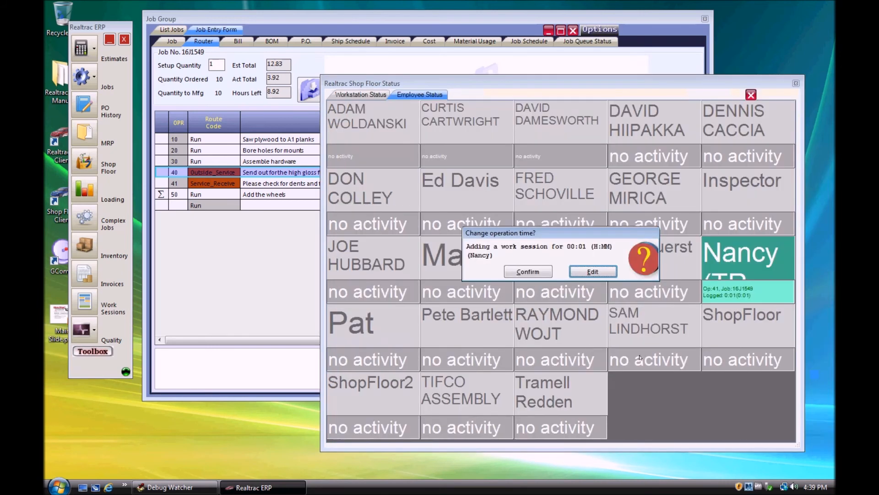
{"action": "key", "text": "Return"}
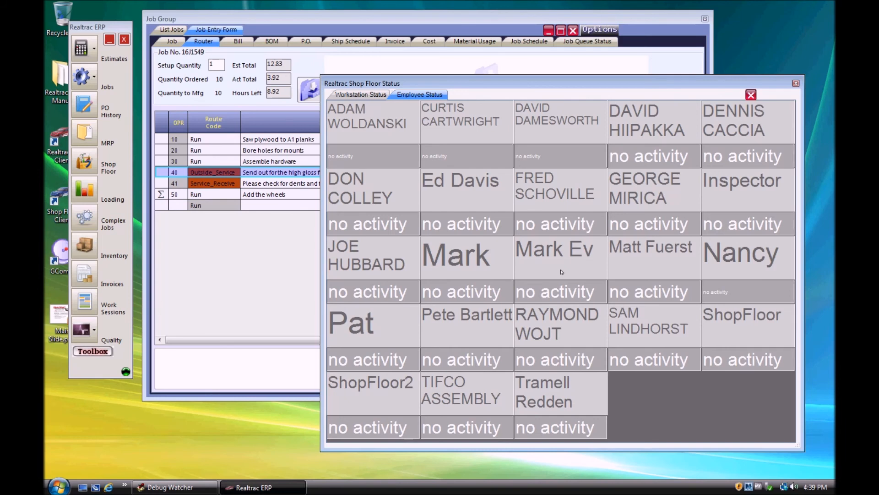
Step: Filter the PO history by vendor "swee" and open the second listed Sweet Painting Company order
{"action": "left_click", "coordinate": [91, 109]}
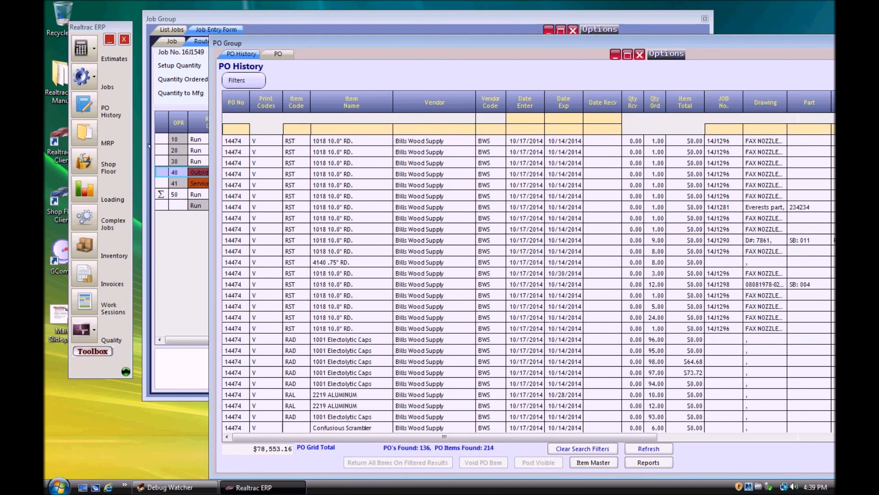
{"action": "left_click", "coordinate": [420, 128]}
{"action": "type", "text": "swee"}
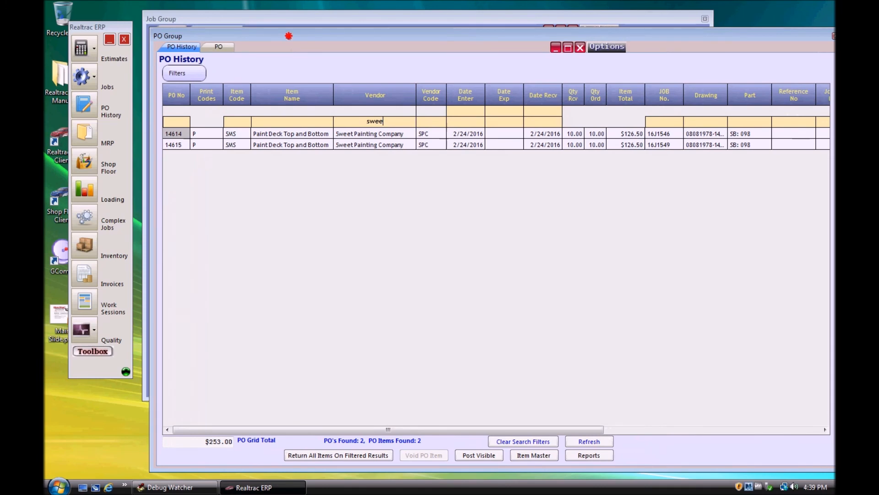
{"action": "left_click_drag", "start_coordinate": [284, 33], "coordinate": [250, 27]}
{"action": "left_click", "coordinate": [138, 136]}
{"action": "double_click", "coordinate": [138, 137]}
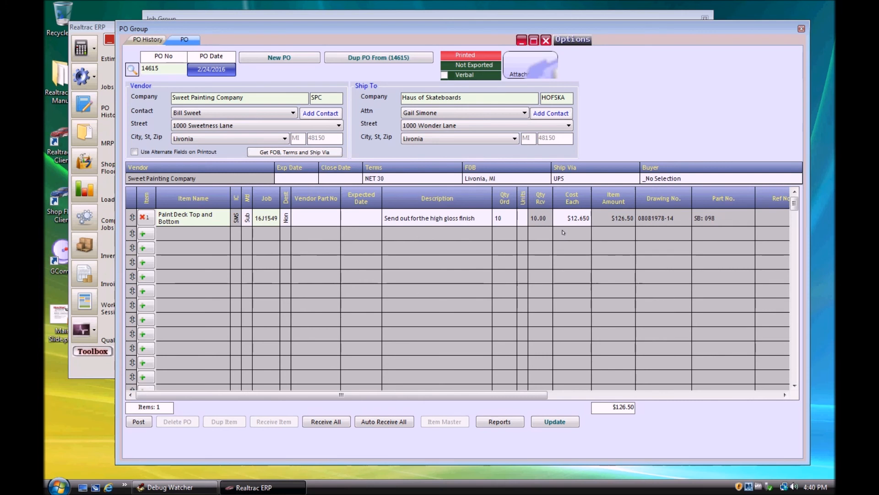
Step: Review the PO line's received quantity and linked operation, and check the job's router with operation 50, Add the wheels, selected
{"action": "left_click", "coordinate": [709, 395]}
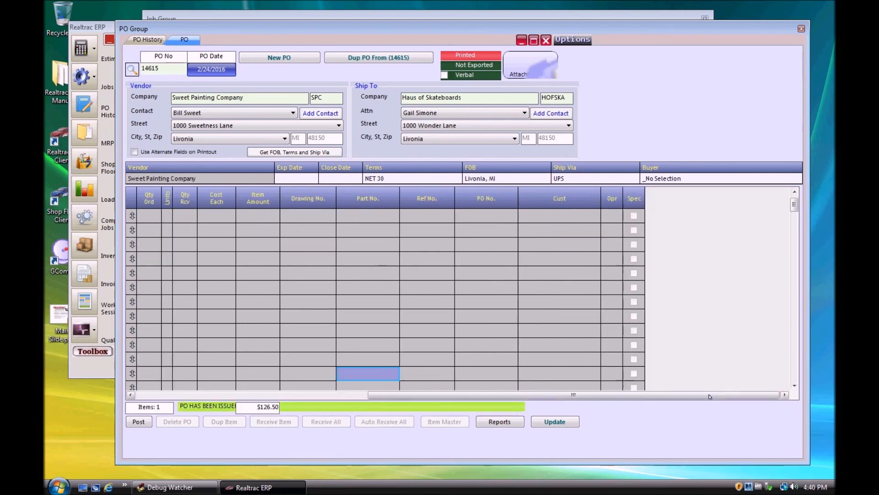
{"action": "left_click", "coordinate": [794, 189]}
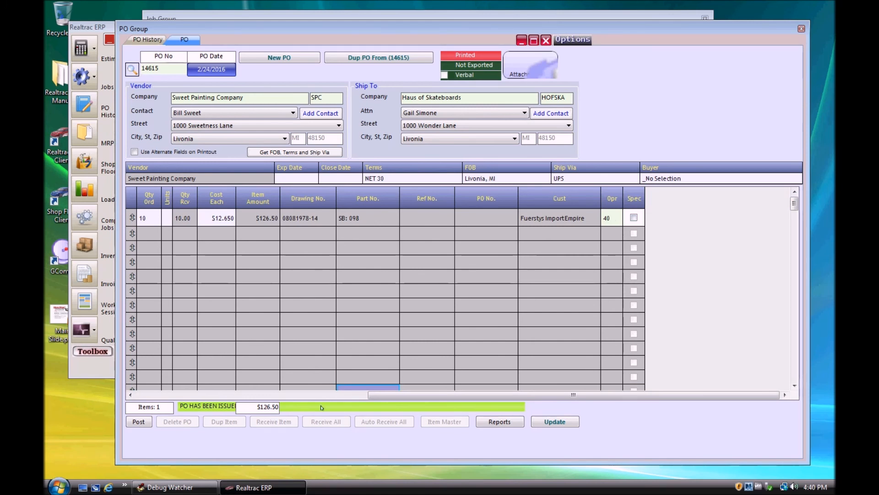
{"action": "left_click", "coordinate": [237, 394]}
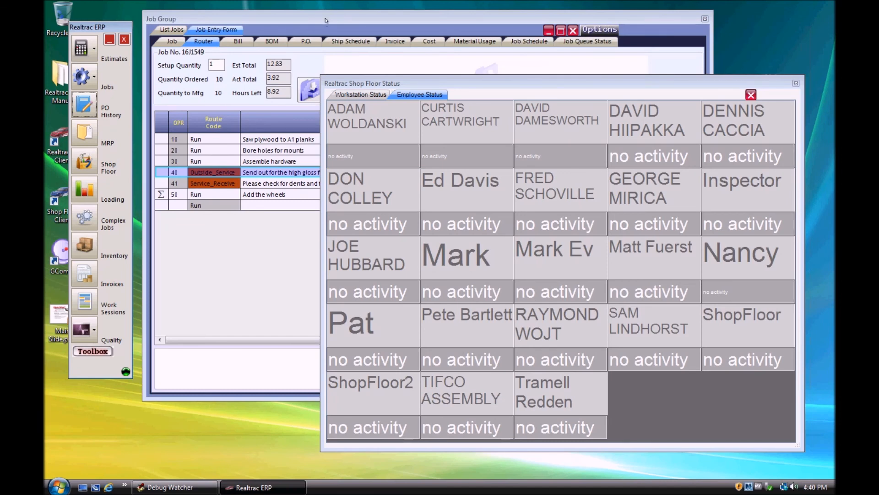
{"action": "left_click", "coordinate": [325, 23]}
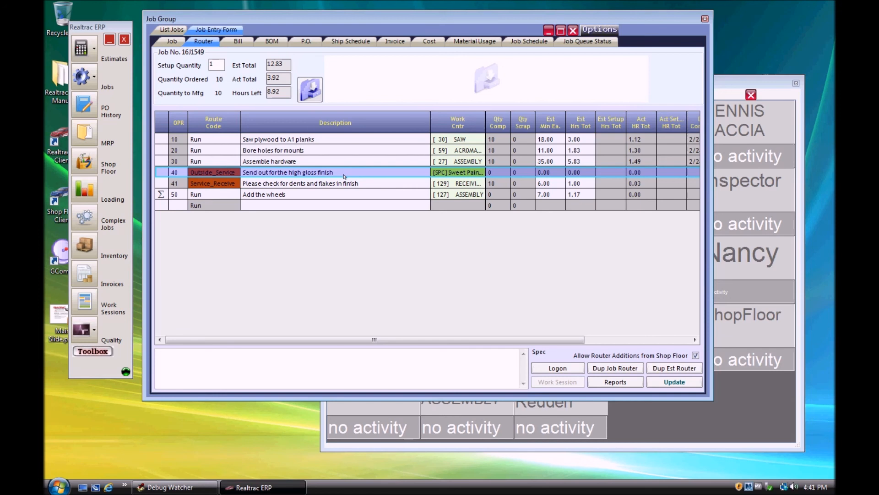
{"action": "left_click", "coordinate": [274, 194]}
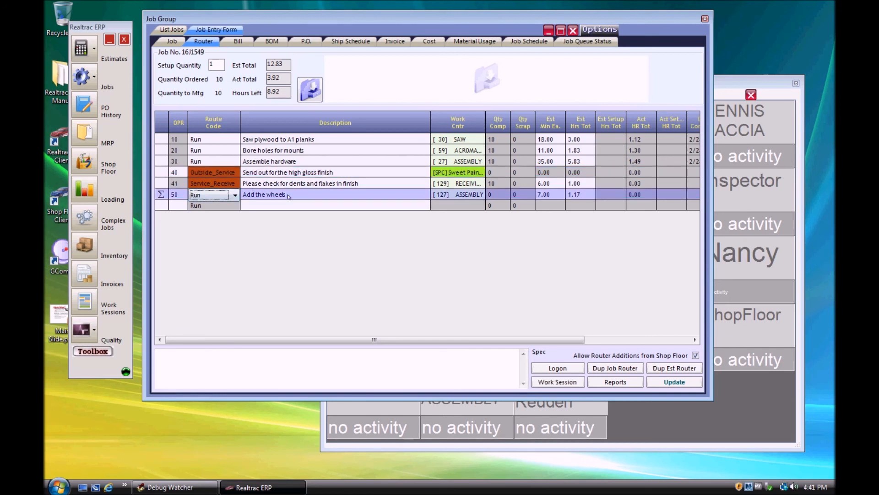